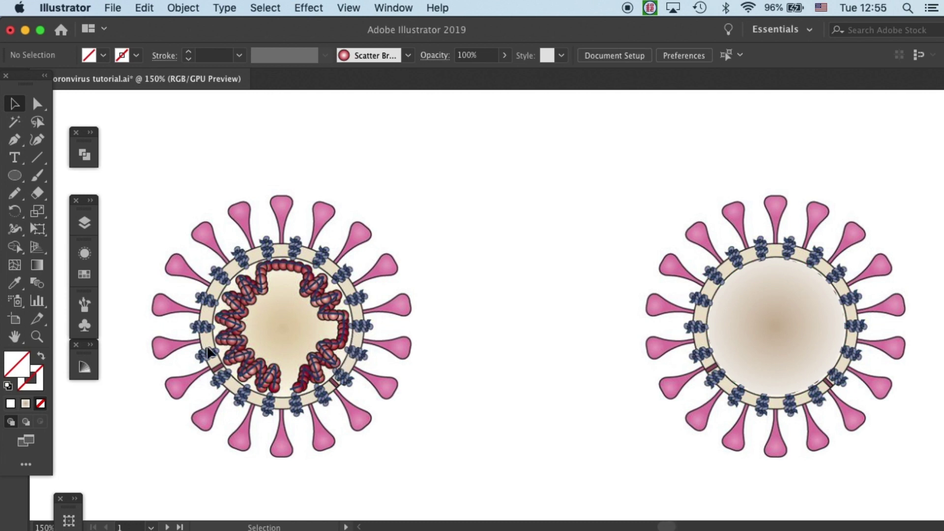
Step: Trace the left side of the red RNA coil inside the left virus with the Pen tool as a zigzag path
{"action": "left_click", "coordinate": [15, 139]}
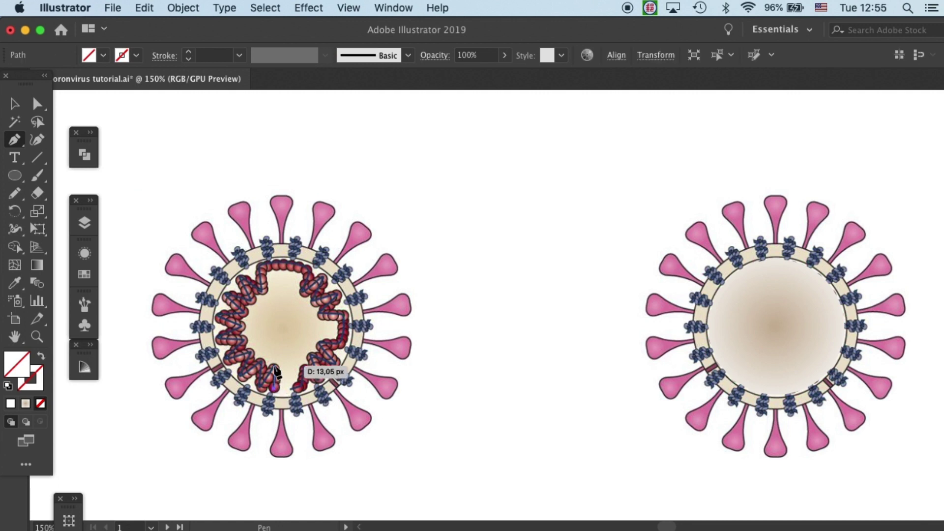
{"action": "left_click_drag", "start_coordinate": [266, 377], "coordinate": [261, 374]}
{"action": "left_click", "coordinate": [258, 363]}
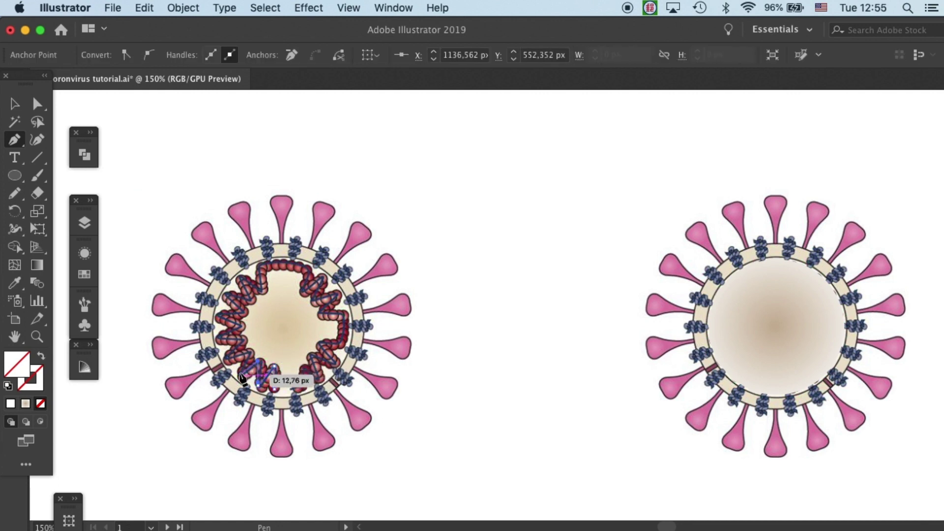
{"action": "left_click", "coordinate": [240, 374]}
{"action": "left_click", "coordinate": [249, 353]}
{"action": "left_click", "coordinate": [223, 353]}
{"action": "left_click", "coordinate": [242, 340]}
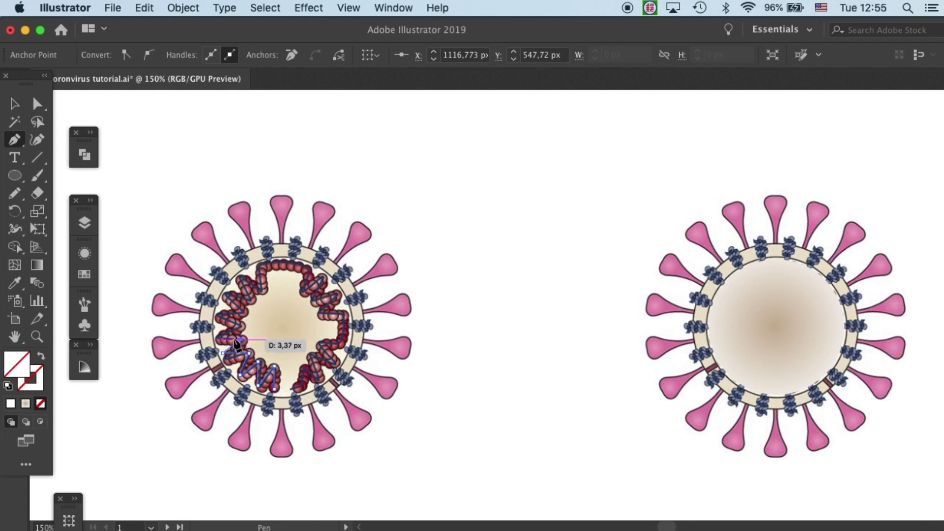
{"action": "left_click", "coordinate": [220, 340]}
{"action": "left_click", "coordinate": [240, 326]}
{"action": "left_click", "coordinate": [220, 314]}
{"action": "left_click", "coordinate": [243, 312]}
{"action": "left_click", "coordinate": [226, 295]}
{"action": "left_click", "coordinate": [247, 298]}
{"action": "left_click", "coordinate": [240, 278]}
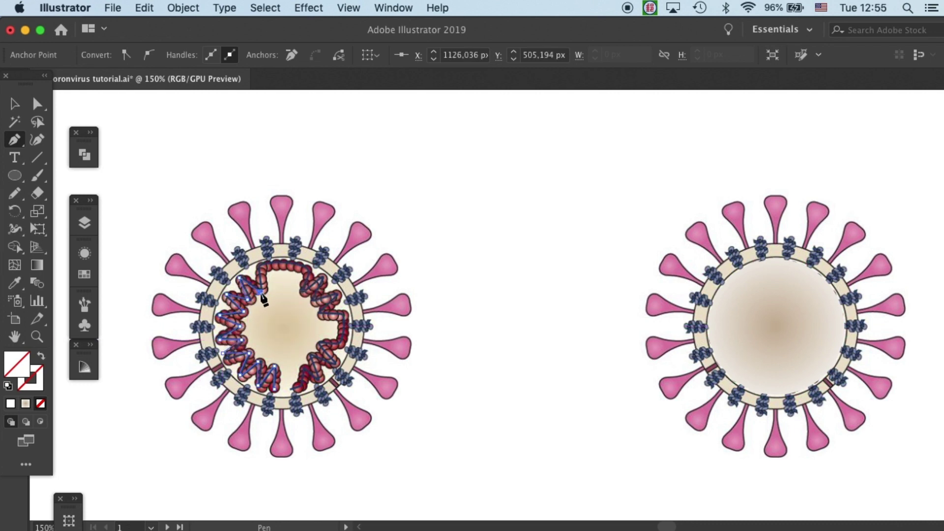
Step: Continue the zigzag path across the top of the coil and down its right side to its lower end
{"action": "left_click", "coordinate": [260, 293]}
{"action": "left_click", "coordinate": [258, 267]}
{"action": "left_click_drag", "start_coordinate": [309, 272], "coordinate": [308, 279]}
{"action": "left_click", "coordinate": [301, 295]}
{"action": "left_click", "coordinate": [324, 278]}
{"action": "left_click", "coordinate": [313, 300]}
{"action": "left_click", "coordinate": [338, 294]}
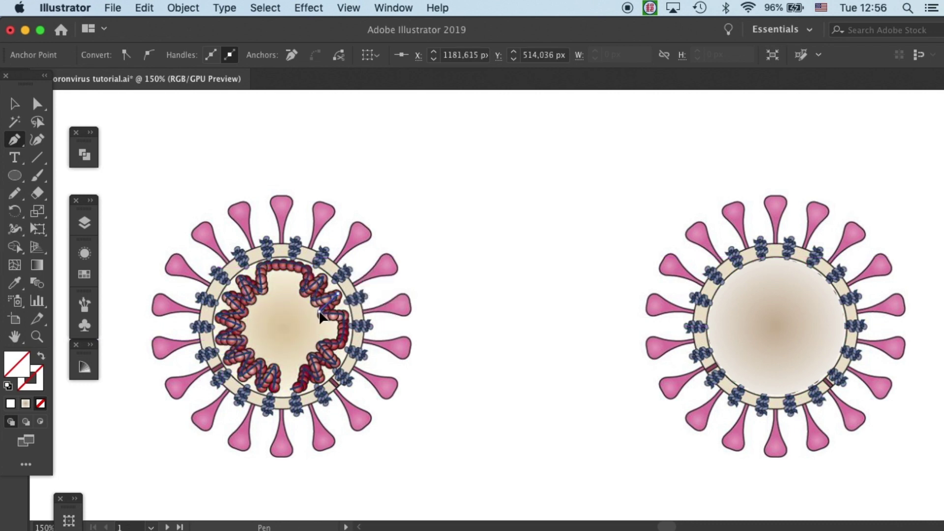
{"action": "left_click", "coordinate": [319, 312]}
{"action": "left_click", "coordinate": [345, 315]}
{"action": "left_click", "coordinate": [339, 343]}
{"action": "left_click", "coordinate": [318, 342]}
{"action": "left_click", "coordinate": [335, 361]}
{"action": "left_click", "coordinate": [312, 354]}
{"action": "left_click", "coordinate": [322, 381]}
{"action": "left_click", "coordinate": [305, 368]}
{"action": "left_click", "coordinate": [297, 387]}
Step: Move the traced zigzag path into the blank area between the two virus illustrations
{"action": "key", "text": "v"}
{"action": "left_click", "coordinate": [489, 280]}
{"action": "left_click", "coordinate": [466, 297]}
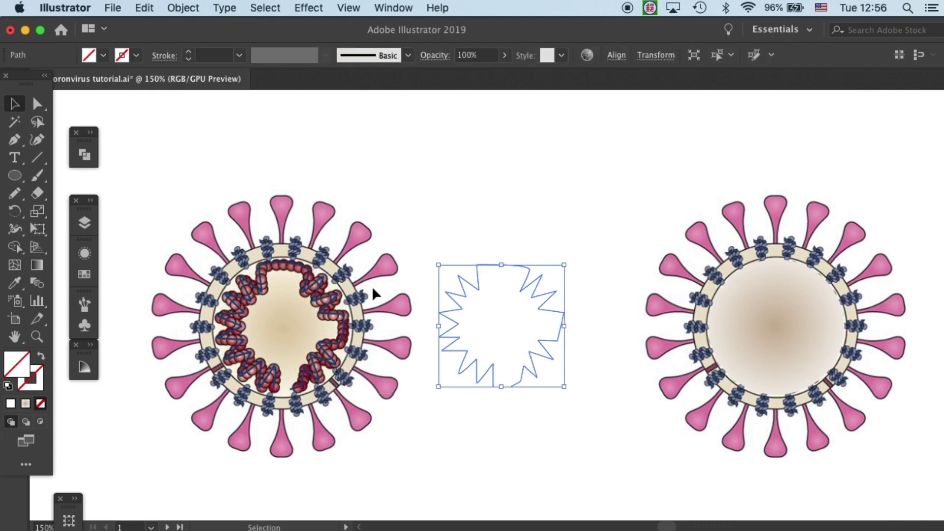
Step: Give the zigzag path a red stroke
{"action": "left_click", "coordinate": [47, 381]}
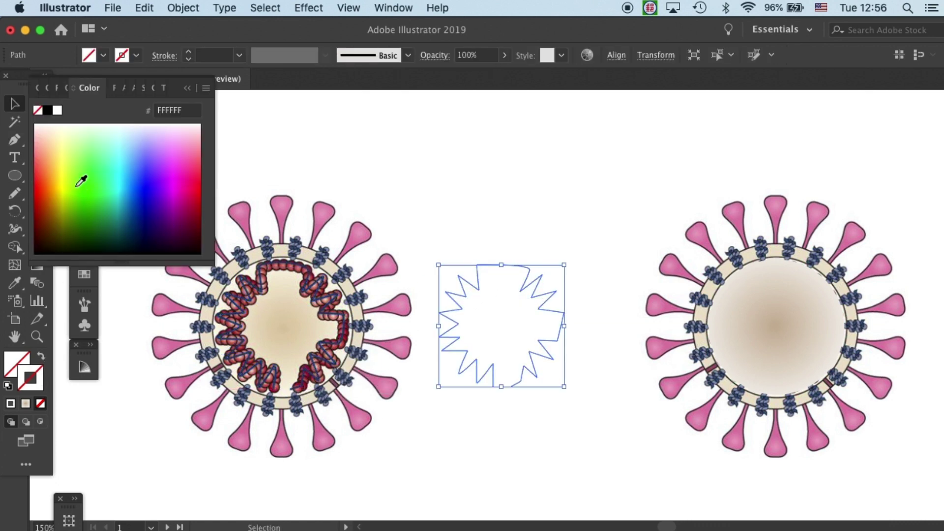
{"action": "left_click", "coordinate": [38, 196]}
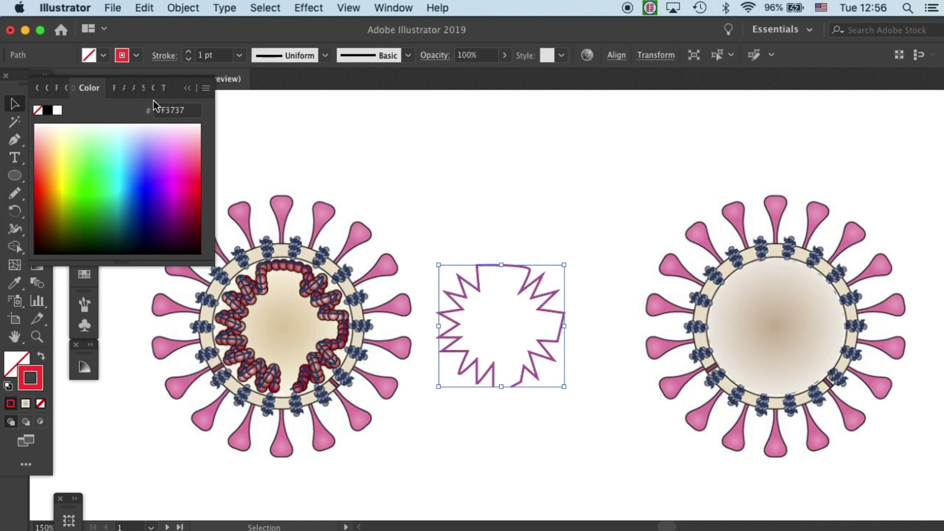
{"action": "left_click", "coordinate": [187, 88]}
Step: Round the zigzag path's corners together, except the two sharp tips at its far left
{"action": "key", "text": "a"}
{"action": "key", "text": "super+equal"}
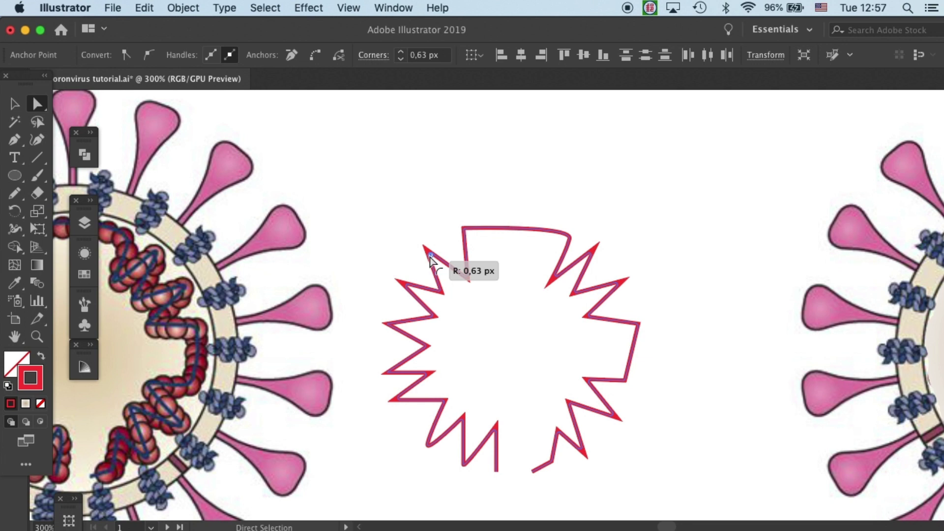
{"action": "left_click_drag", "start_coordinate": [430, 261], "coordinate": [454, 243]}
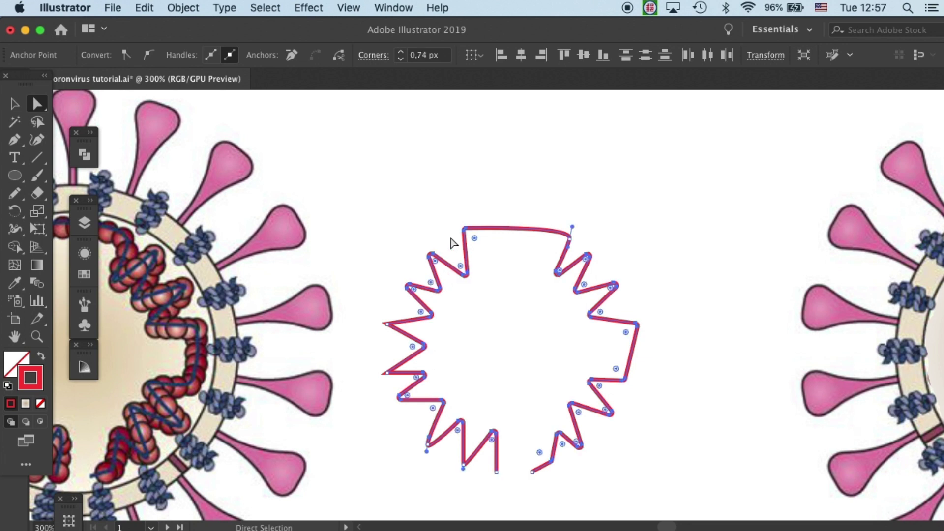
{"action": "left_click", "coordinate": [448, 213]}
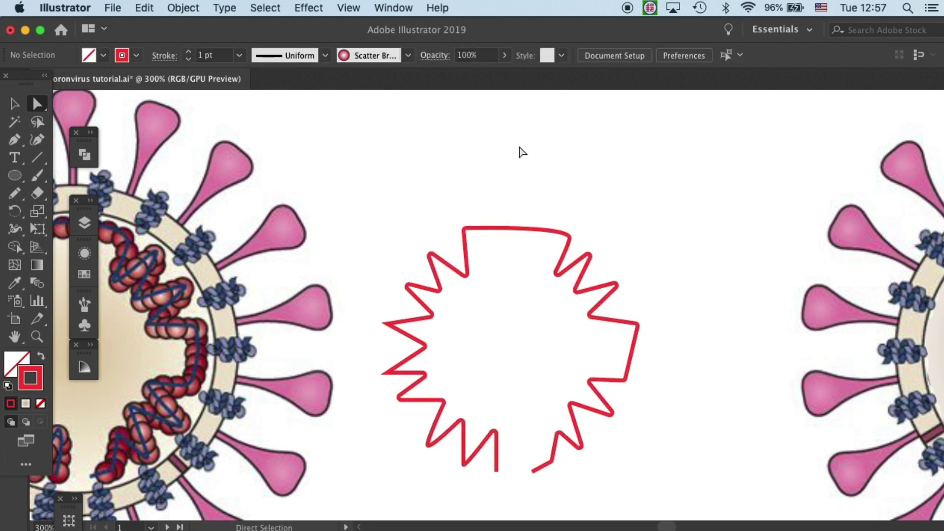
Step: Round the two remaining sharp corners at the far left of the zigzag path
{"action": "left_click", "coordinate": [388, 373]}
{"action": "left_click_drag", "start_coordinate": [405, 372], "coordinate": [400, 379]}
{"action": "left_click", "coordinate": [387, 324]}
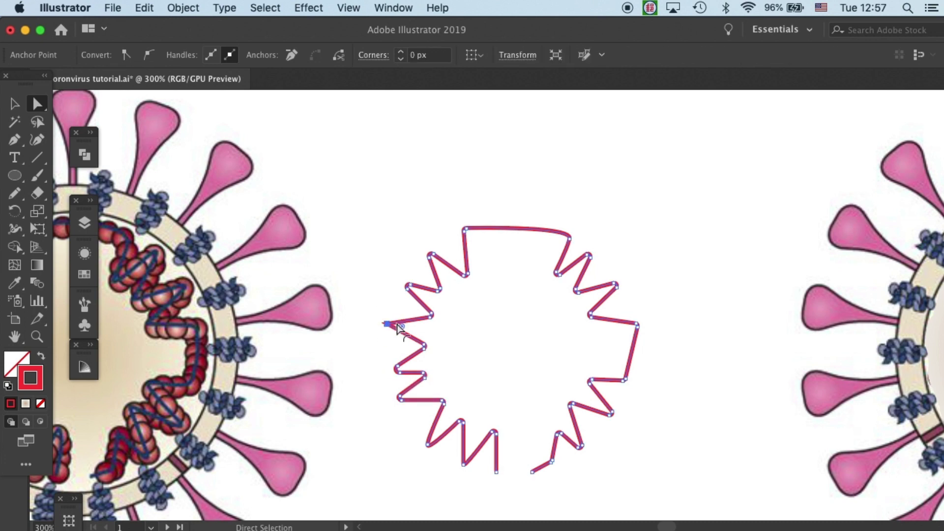
{"action": "left_click_drag", "start_coordinate": [401, 327], "coordinate": [394, 330]}
{"action": "left_click", "coordinate": [521, 497]}
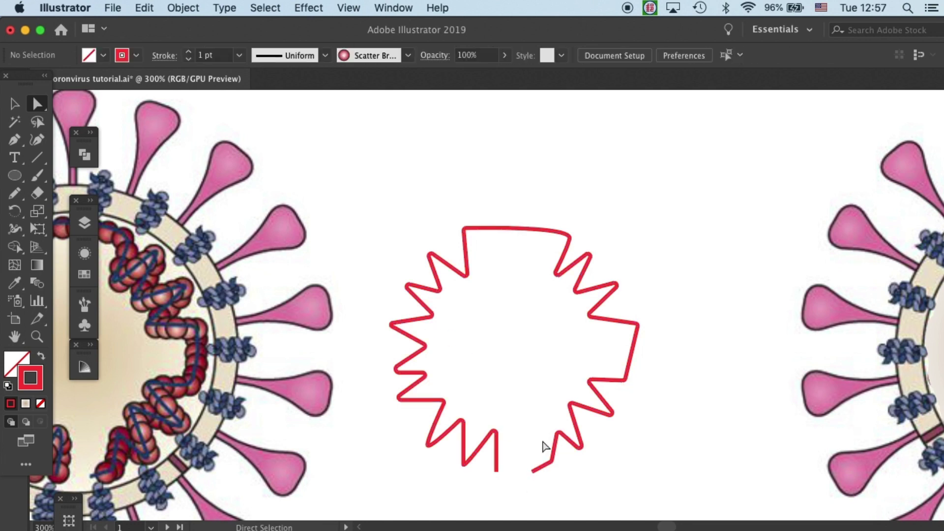
Step: Select the whole zigzag path and change its stroke colour to dark blue
{"action": "key", "text": "super+minus"}
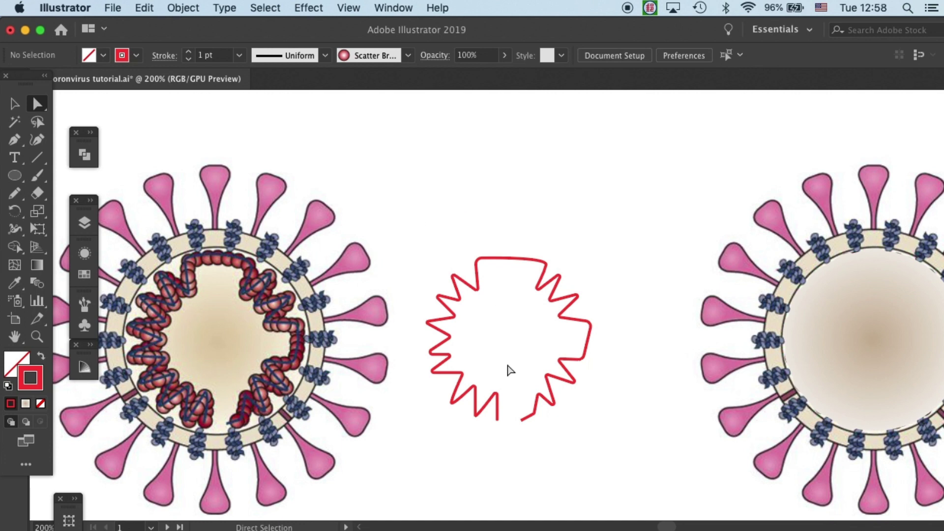
{"action": "left_click_drag", "start_coordinate": [424, 438], "coordinate": [643, 233]}
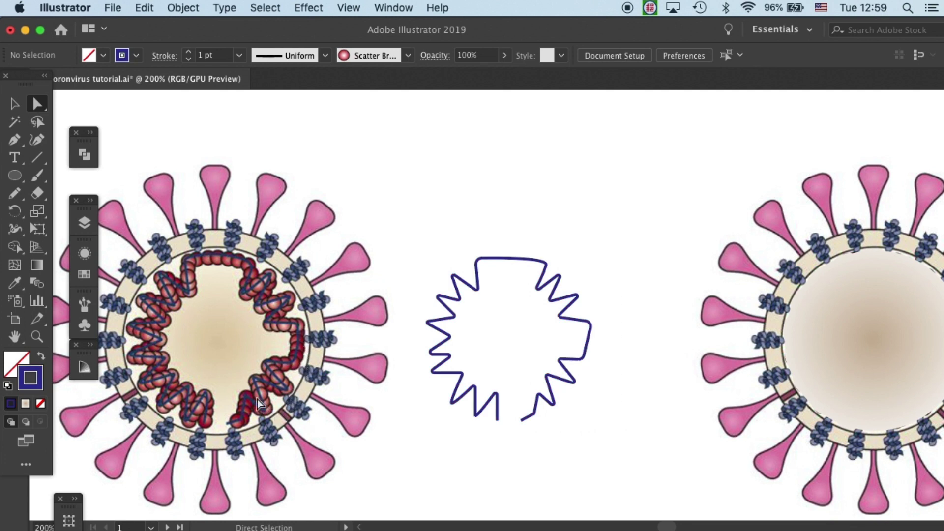
Step: Draw a small circle about 6 px in diameter just below the lower left of the zigzag path
{"action": "scroll", "coordinate": [266, 380], "scroll_direction": "left", "scroll_amount": 4}
{"action": "scroll", "coordinate": [266, 380], "scroll_direction": "down", "scroll_amount": 2}
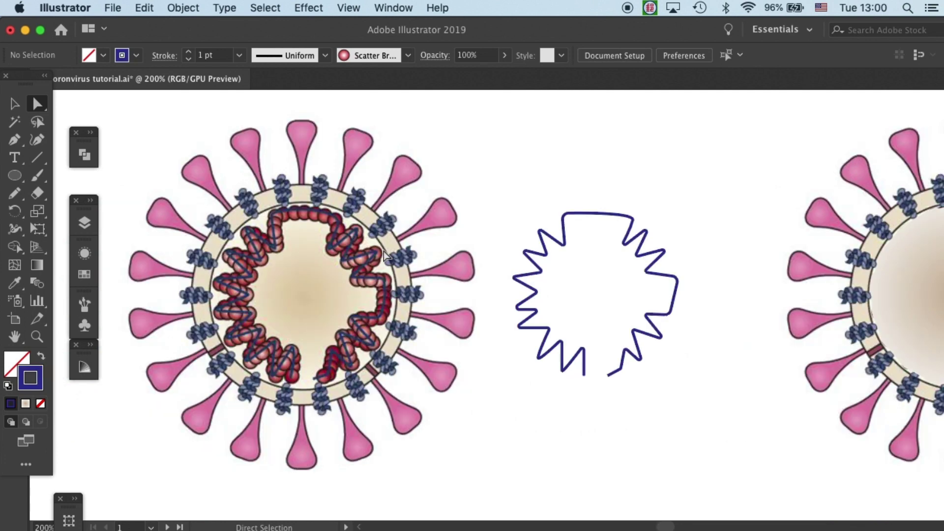
{"action": "left_click", "coordinate": [14, 175]}
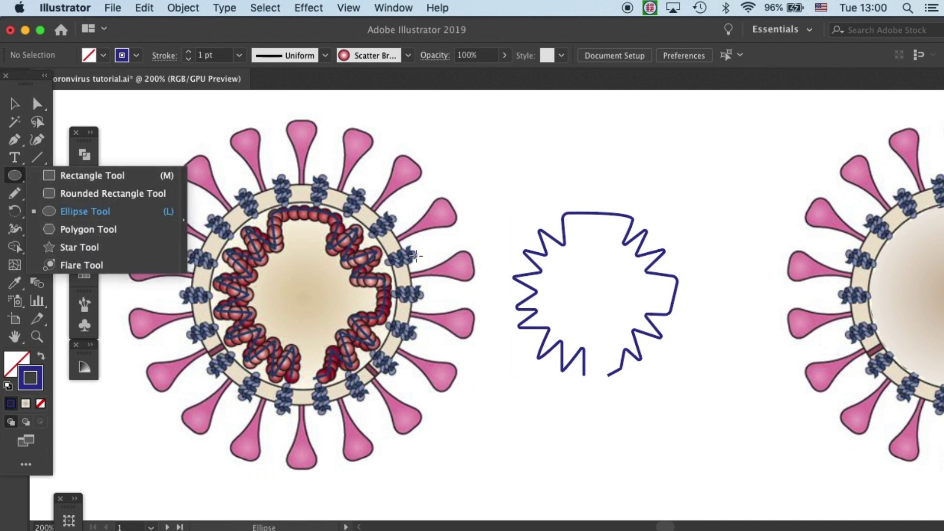
{"action": "left_click", "coordinate": [131, 209]}
{"action": "left_click_drag", "start_coordinate": [532, 379], "coordinate": [546, 389]}
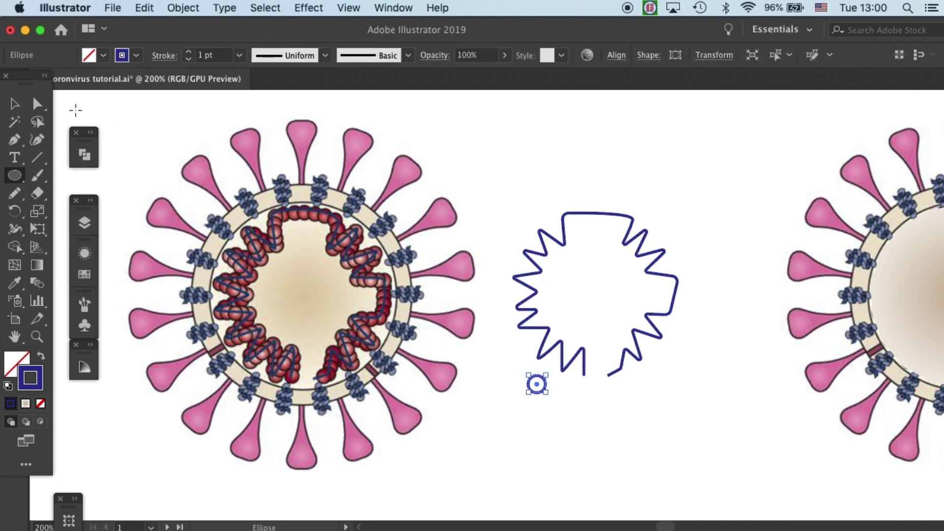
Step: Set the small circle's stroke to dark grey 333333 with a weight of 0.25 pt
{"action": "left_click", "coordinate": [14, 103]}
{"action": "double_click", "coordinate": [39, 376]}
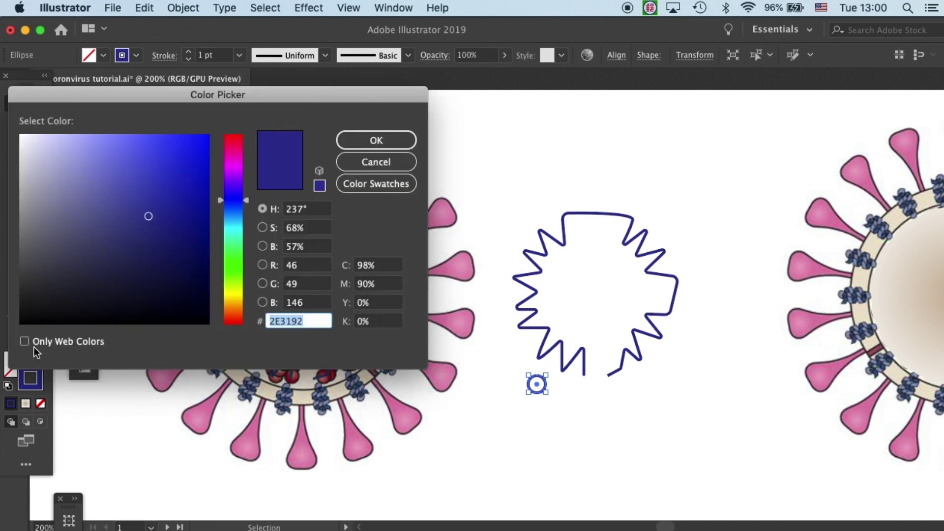
{"action": "left_click", "coordinate": [365, 163]}
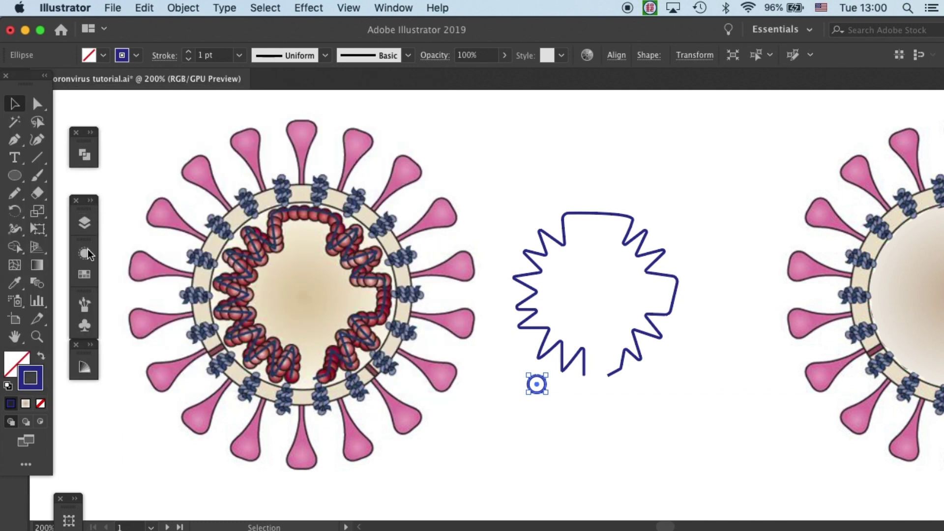
{"action": "left_click", "coordinate": [84, 274]}
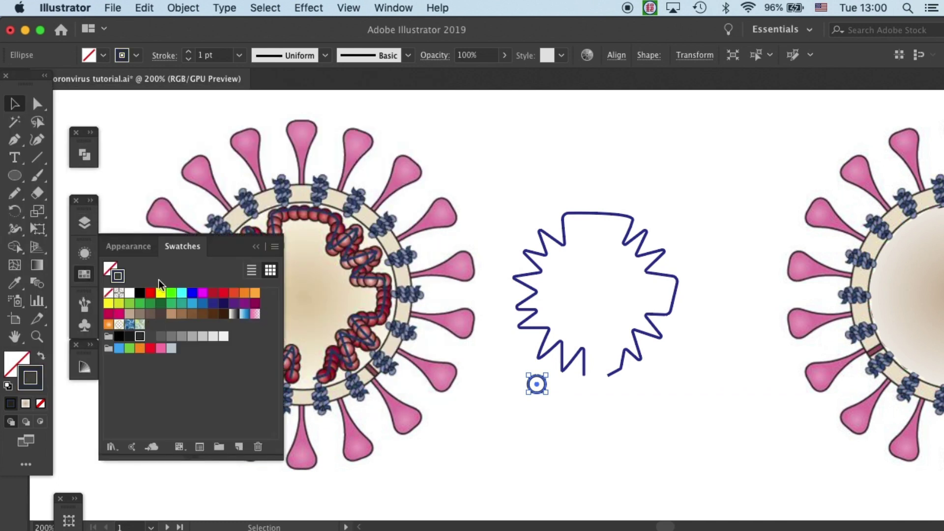
{"action": "left_click", "coordinate": [239, 55]}
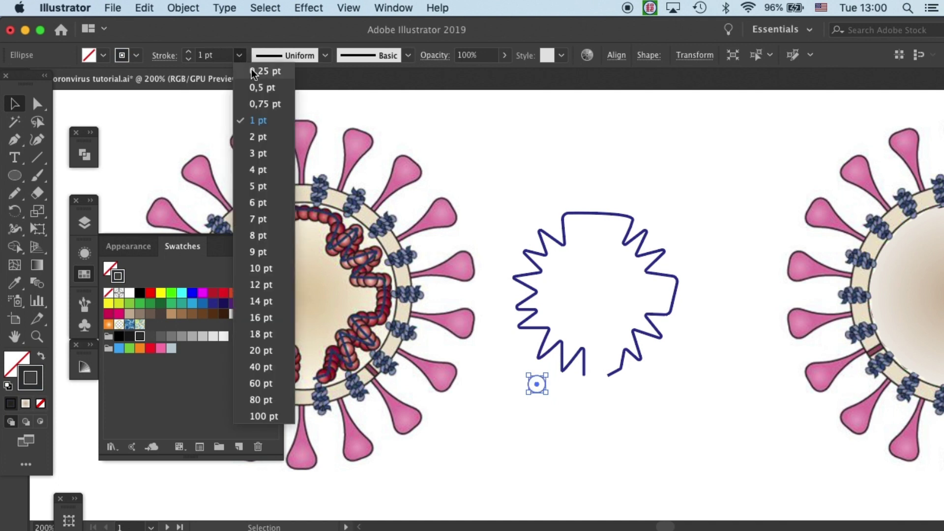
{"action": "left_click", "coordinate": [253, 66]}
Step: Apply a radial gradient fill to the small circle
{"action": "key", "text": "h"}
{"action": "left_click", "coordinate": [15, 360]}
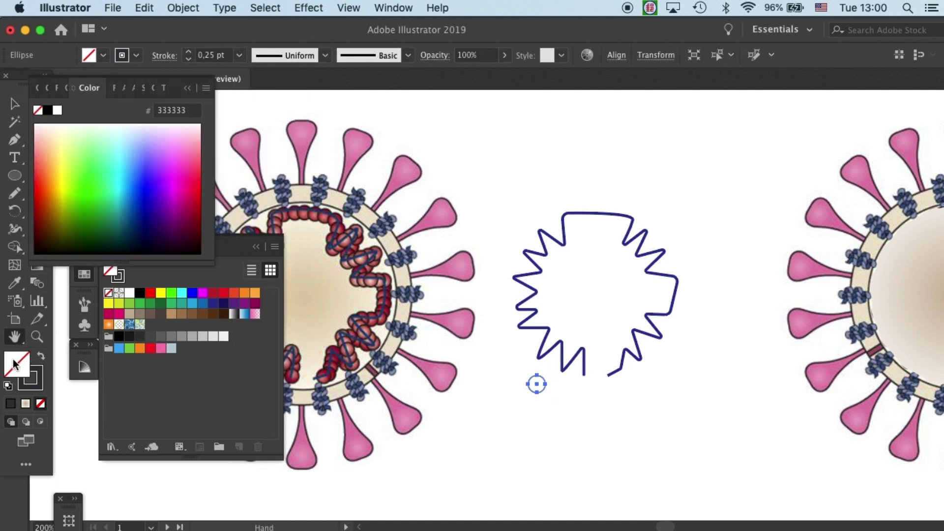
{"action": "double_click", "coordinate": [37, 267]}
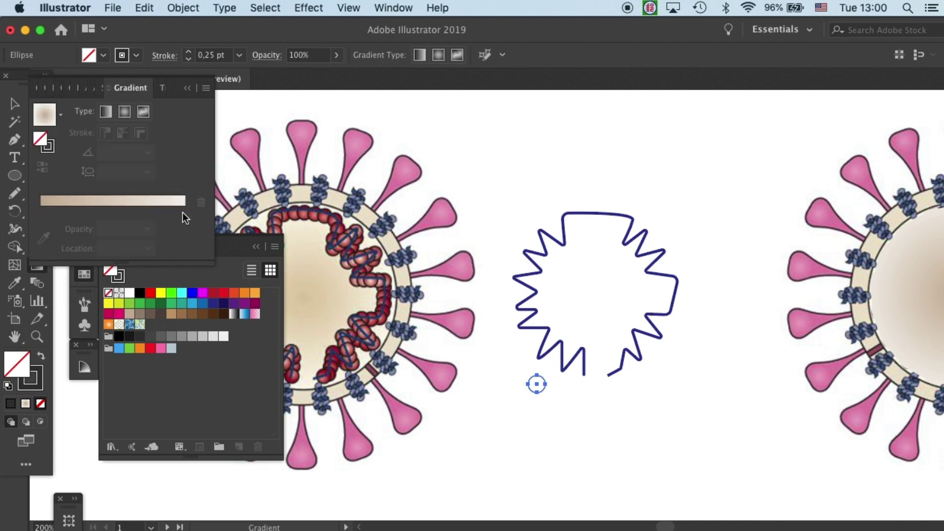
{"action": "left_click", "coordinate": [126, 112]}
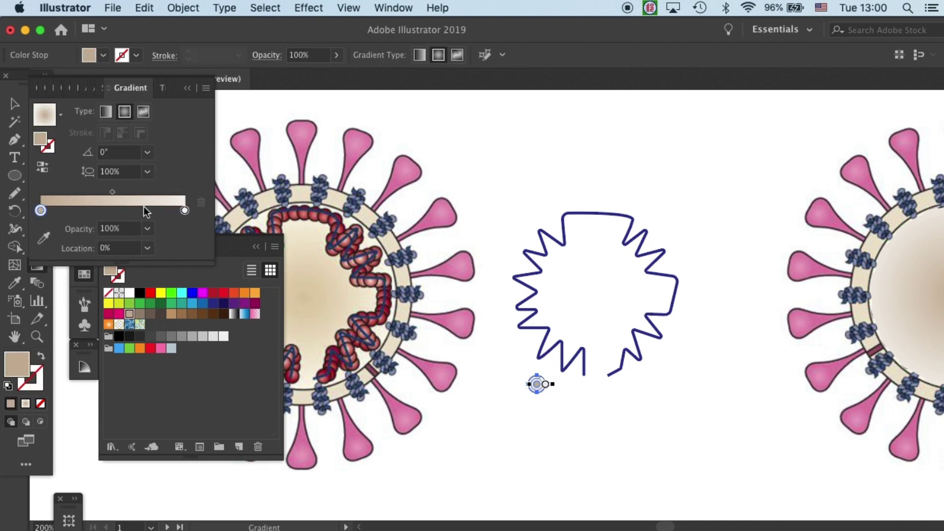
Step: Recolour the circle's gradient to run from near-white at the centre to dark red at the edge, removing the tan stop
{"action": "mouse_move", "coordinate": [40, 210]}
{"action": "left_mouse_down"}
{"action": "mouse_move", "coordinate": [132, 213]}
{"action": "mouse_move", "coordinate": [116, 221]}
{"action": "mouse_move", "coordinate": [41, 211]}
{"action": "left_mouse_up"}
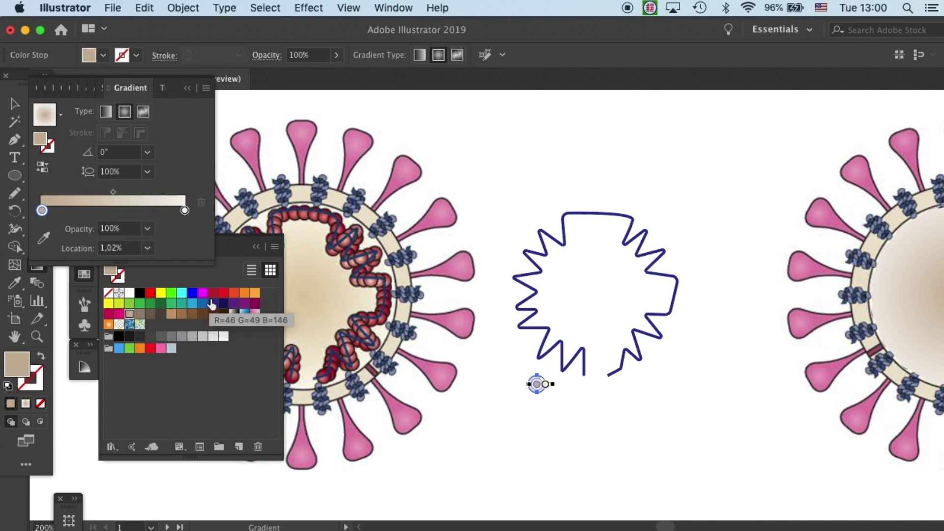
{"action": "left_click_drag", "start_coordinate": [213, 293], "coordinate": [184, 211]}
{"action": "left_click_drag", "start_coordinate": [71, 210], "coordinate": [5, 214]}
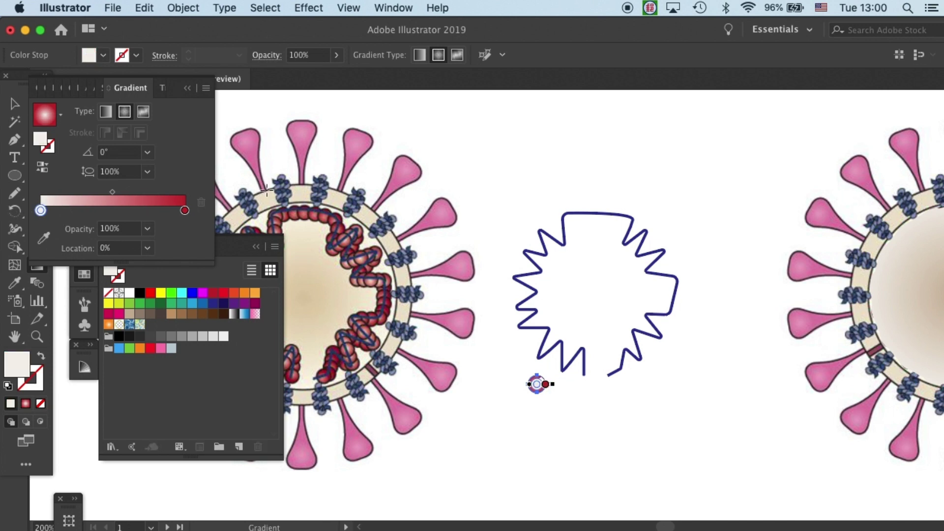
{"action": "key", "text": "v"}
{"action": "left_click", "coordinate": [494, 319]}
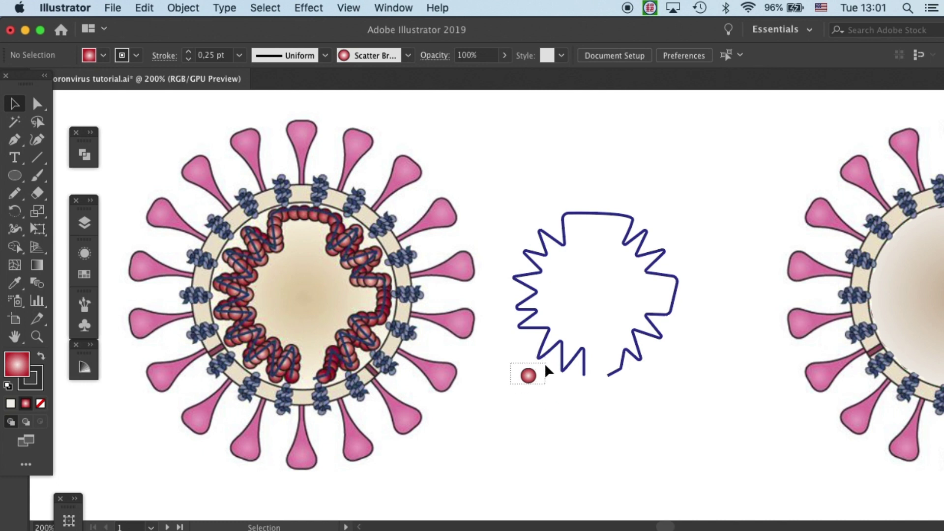
Step: Move the red circle further below the zigzag path and place a duplicate level with it on the right
{"action": "left_click", "coordinate": [528, 376]}
{"action": "left_click_drag", "start_coordinate": [529, 377], "coordinate": [517, 423]}
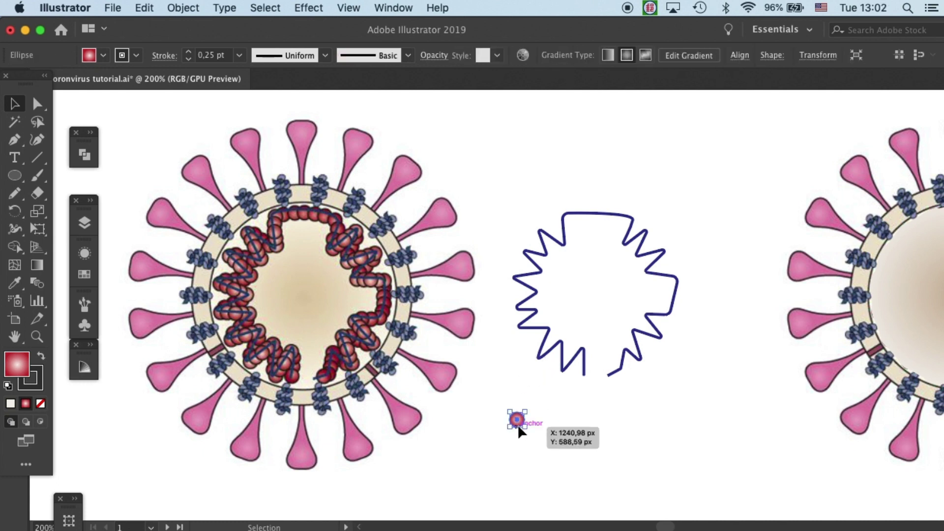
{"action": "left_click", "coordinate": [533, 442]}
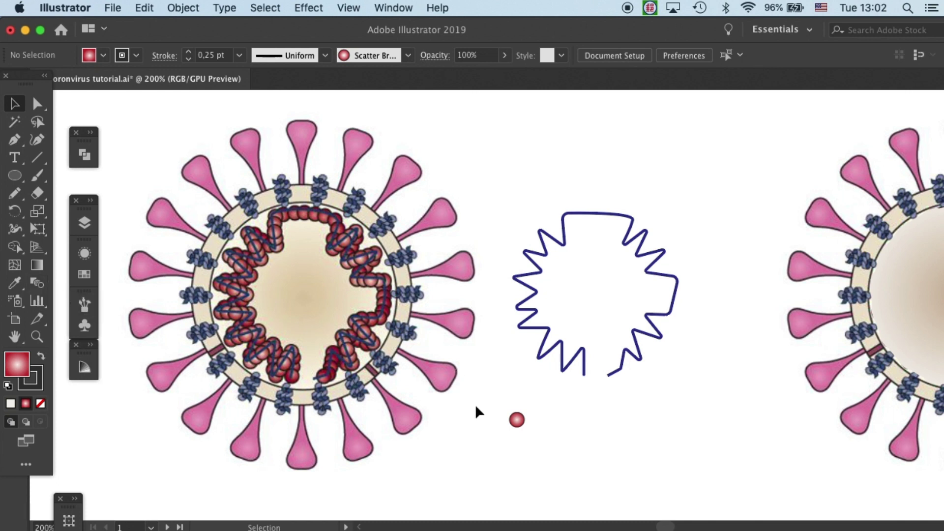
{"action": "left_click_drag", "start_coordinate": [549, 400], "coordinate": [703, 419]}
{"action": "left_click", "coordinate": [586, 447]}
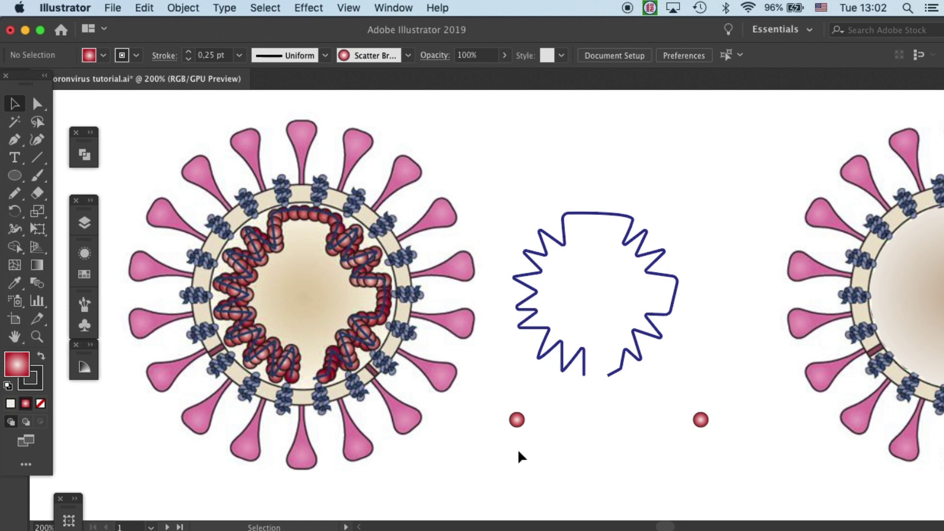
Step: Select both red circles and blend them into a continuous row with the Blend tool
{"action": "left_click_drag", "start_coordinate": [484, 458], "coordinate": [633, 420]}
{"action": "left_click_drag", "start_coordinate": [489, 459], "coordinate": [763, 389]}
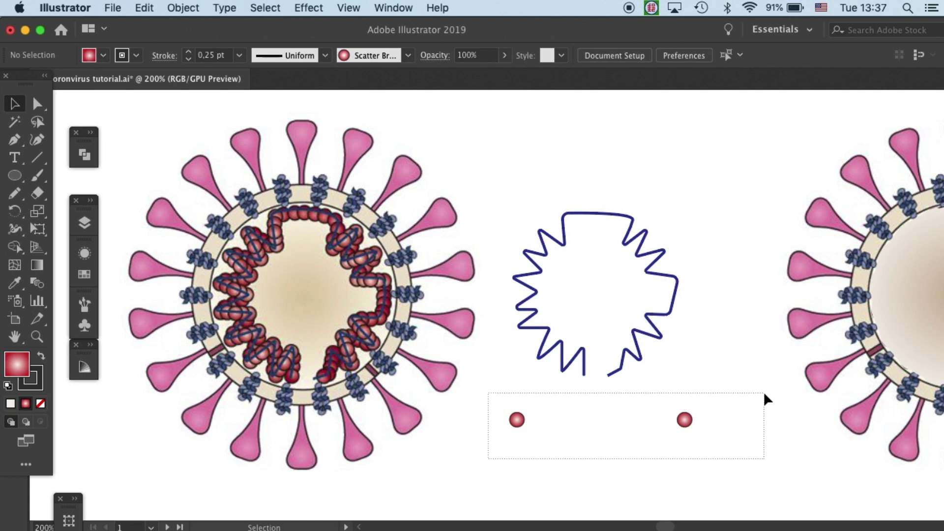
{"action": "left_click", "coordinate": [42, 288]}
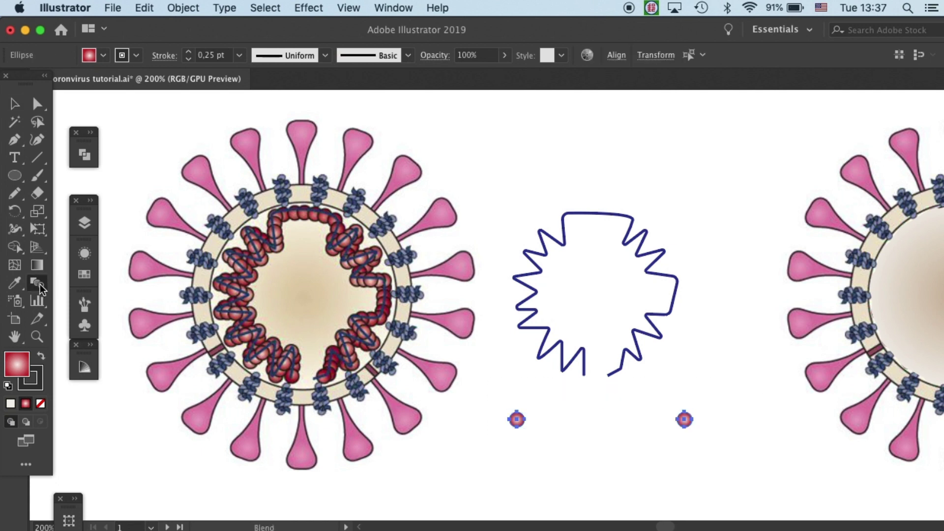
{"action": "left_click", "coordinate": [517, 421]}
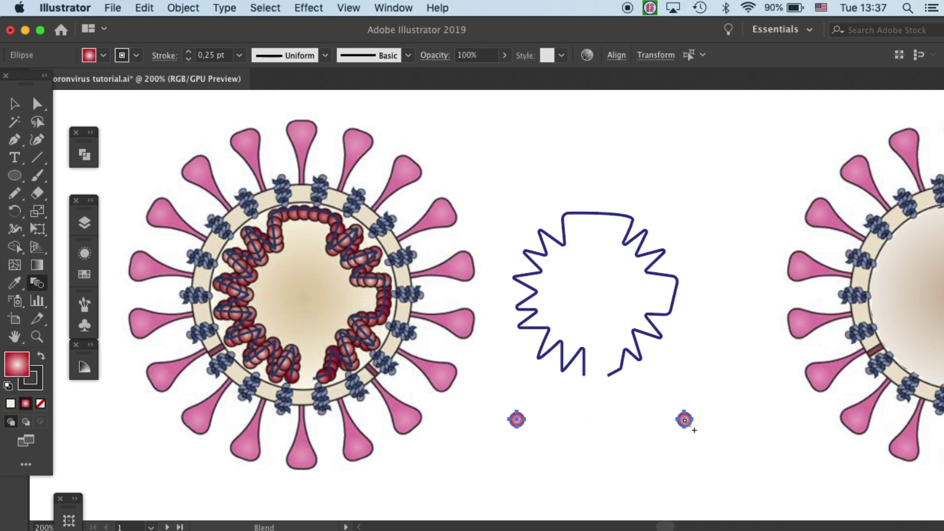
{"action": "left_click", "coordinate": [686, 420]}
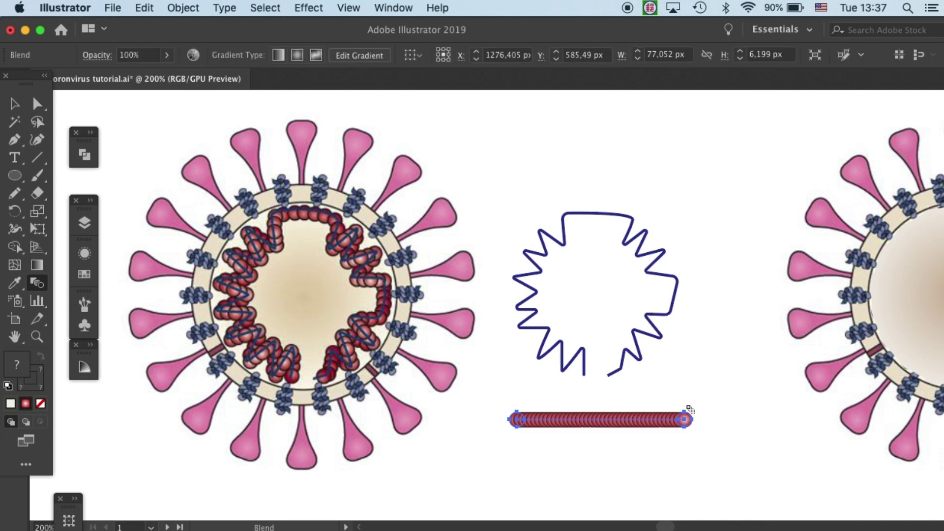
Step: Place a duplicate of the zigzag path up and to the right on the canvas, keeping the original in place
{"action": "key", "text": "v"}
{"action": "left_click", "coordinate": [547, 445]}
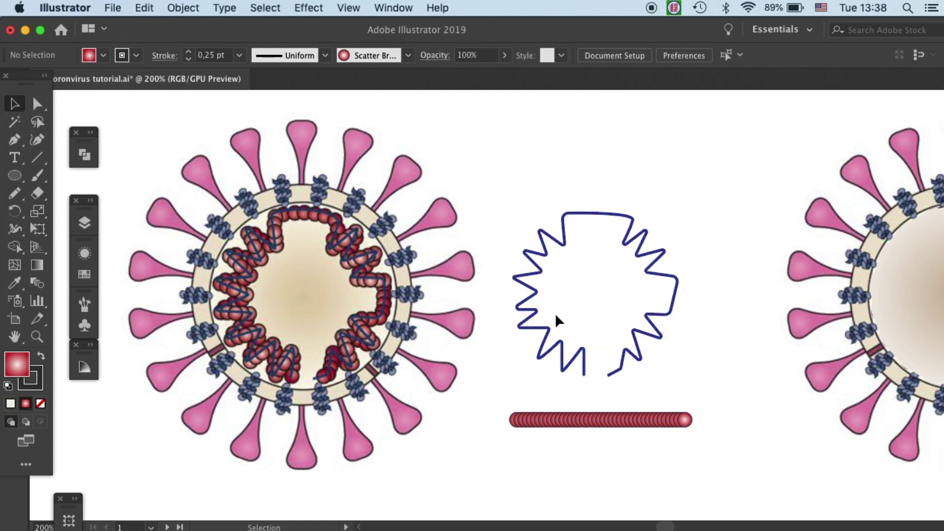
{"action": "left_click", "coordinate": [544, 326]}
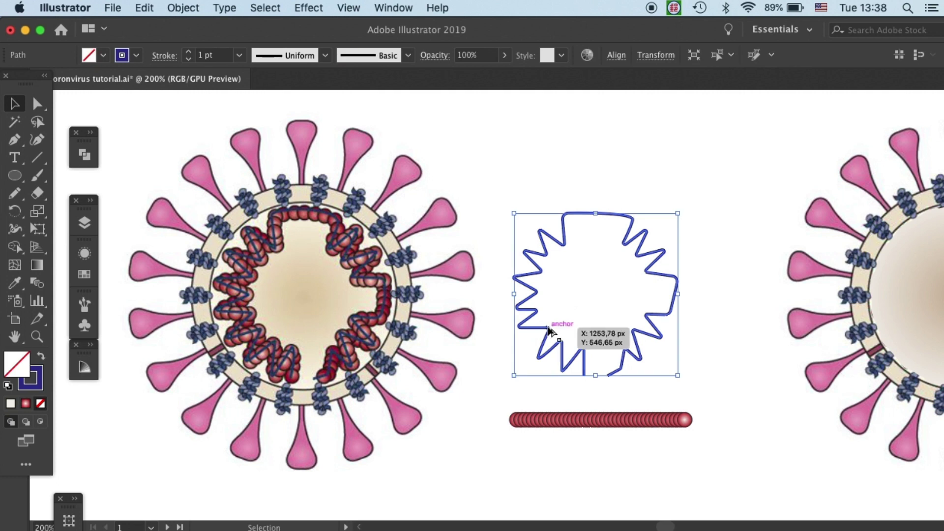
{"action": "left_click_drag", "start_coordinate": [549, 329], "coordinate": [716, 136]}
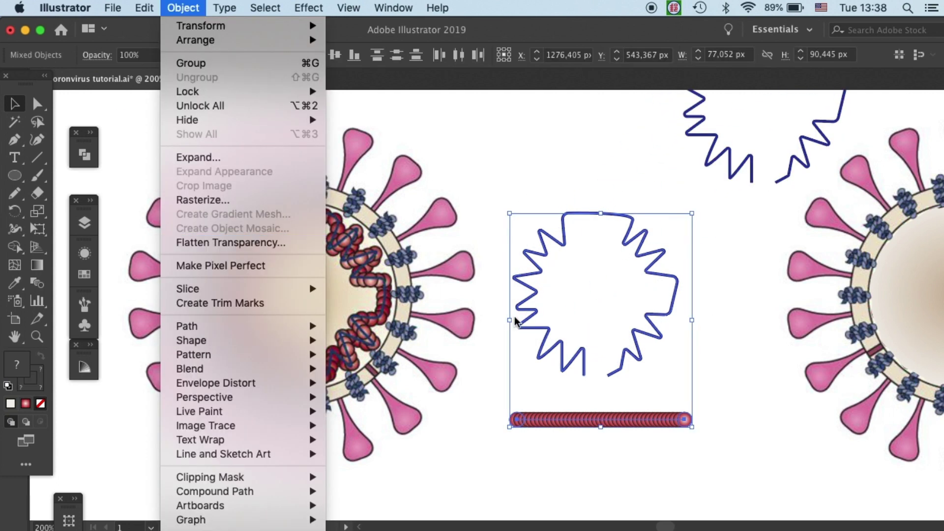
{"action": "left_click", "coordinate": [654, 469]}
{"action": "left_click", "coordinate": [536, 480]}
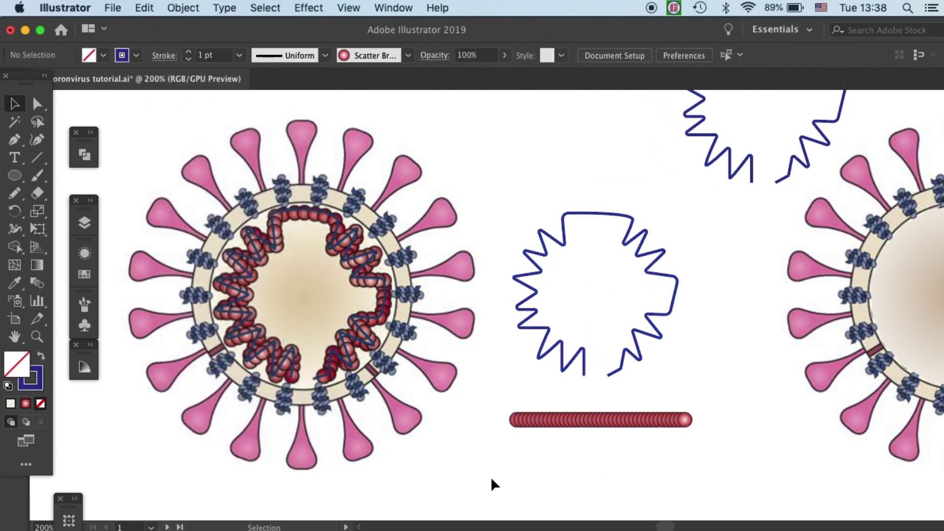
Step: Select the original zigzag path with the row of blended circles and replace the blend's spine with that path
{"action": "left_click_drag", "start_coordinate": [491, 477], "coordinate": [727, 208]}
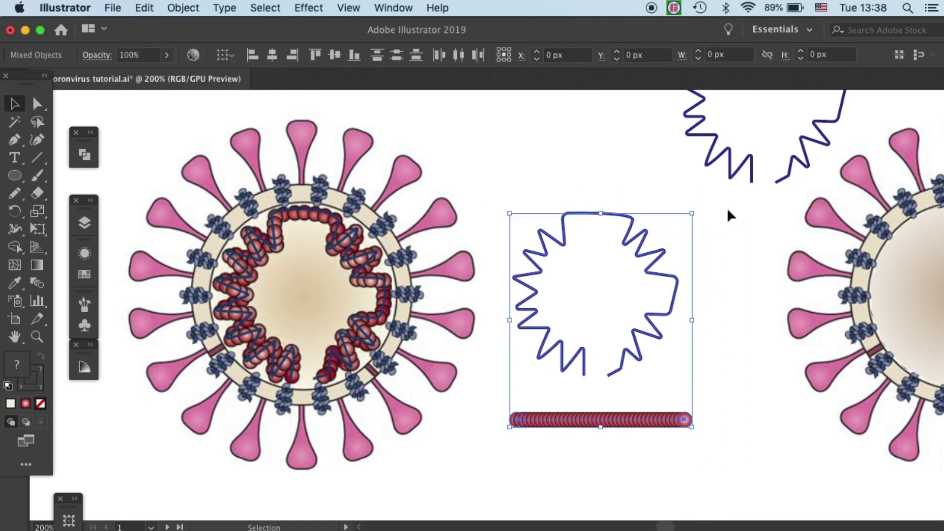
{"action": "left_click", "coordinate": [183, 8]}
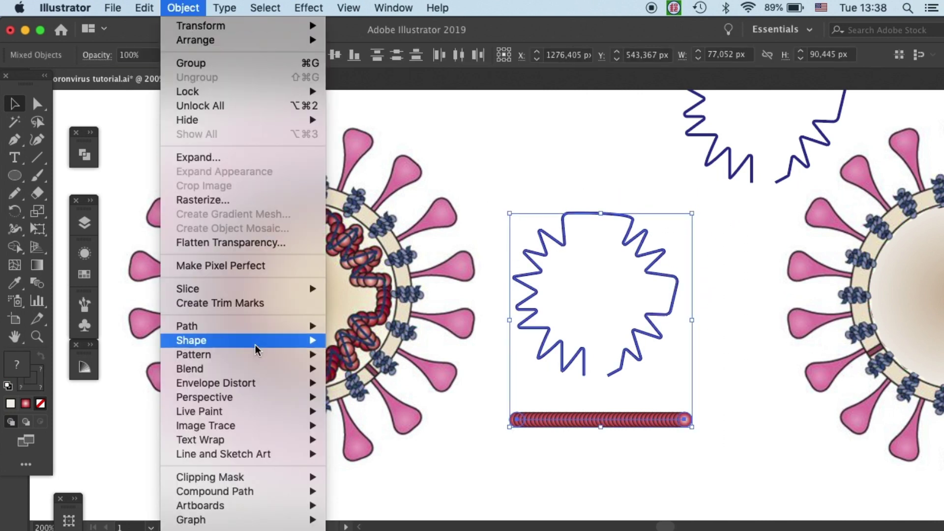
{"action": "mouse_move", "coordinate": [275, 369]}
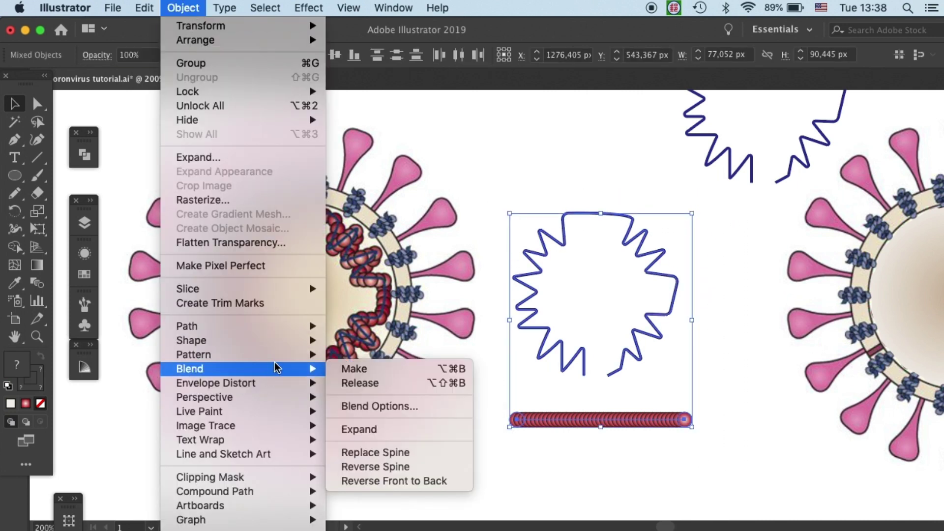
{"action": "left_click", "coordinate": [406, 452]}
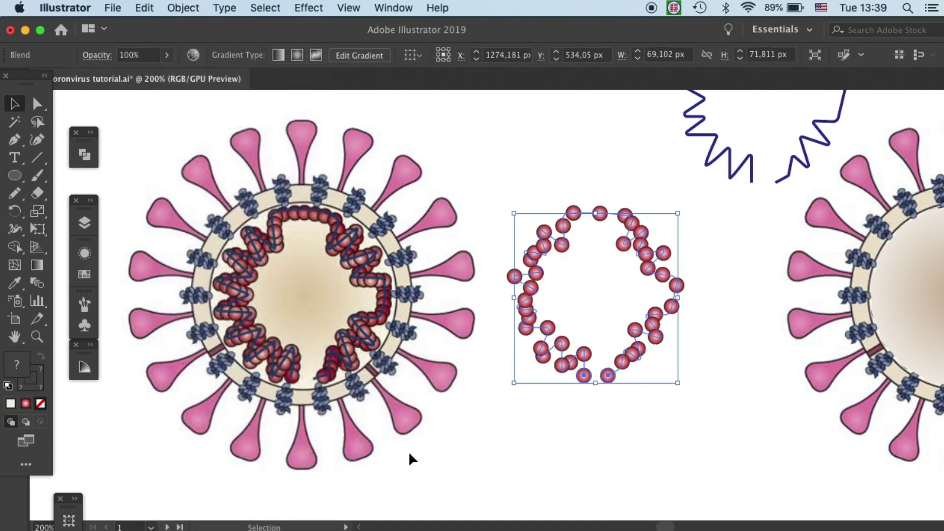
{"action": "left_click", "coordinate": [411, 455]}
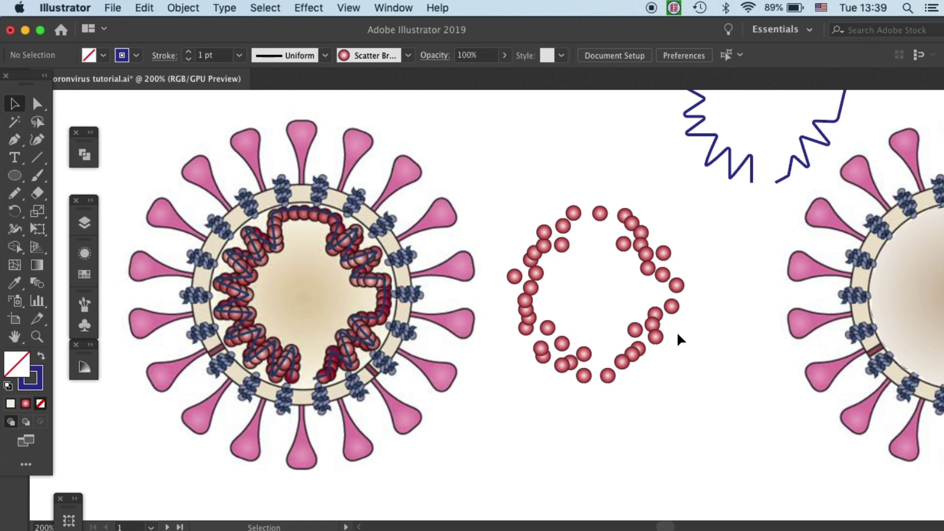
Step: Set the circle blend's spacing to 100 specified steps so the beads fill the zigzag coil
{"action": "left_click", "coordinate": [584, 357]}
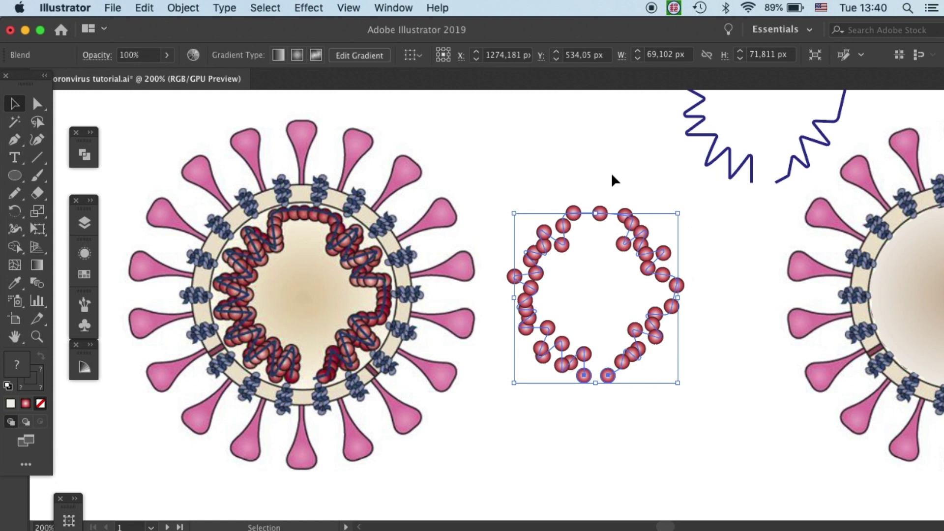
{"action": "left_click", "coordinate": [266, 8]}
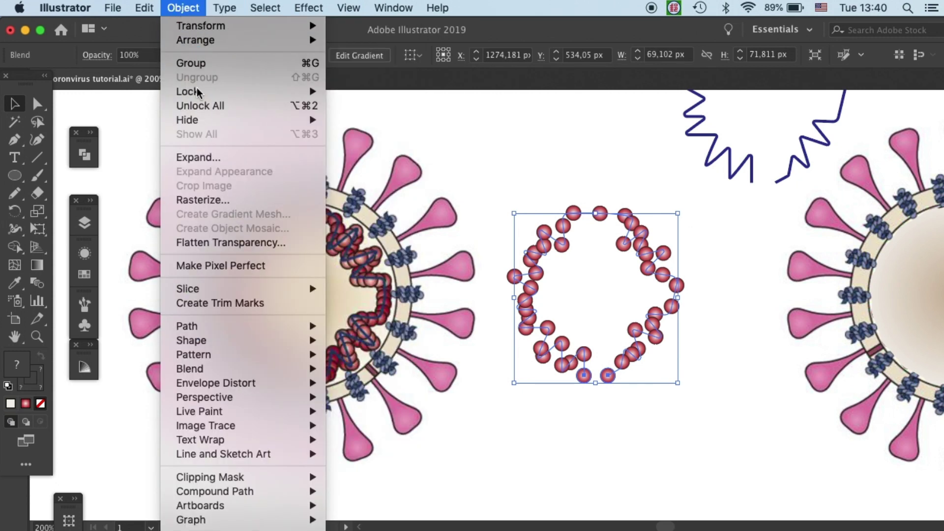
{"action": "mouse_move", "coordinate": [251, 370]}
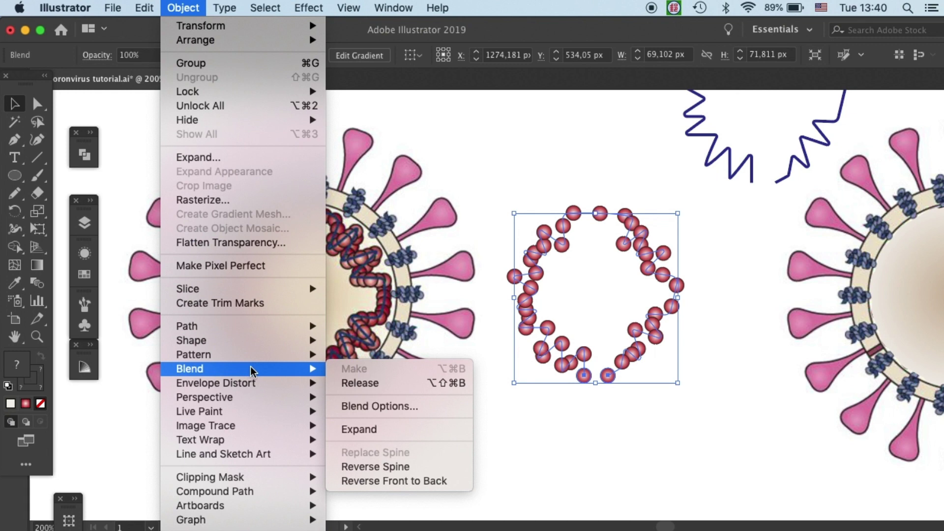
{"action": "left_click", "coordinate": [399, 406]}
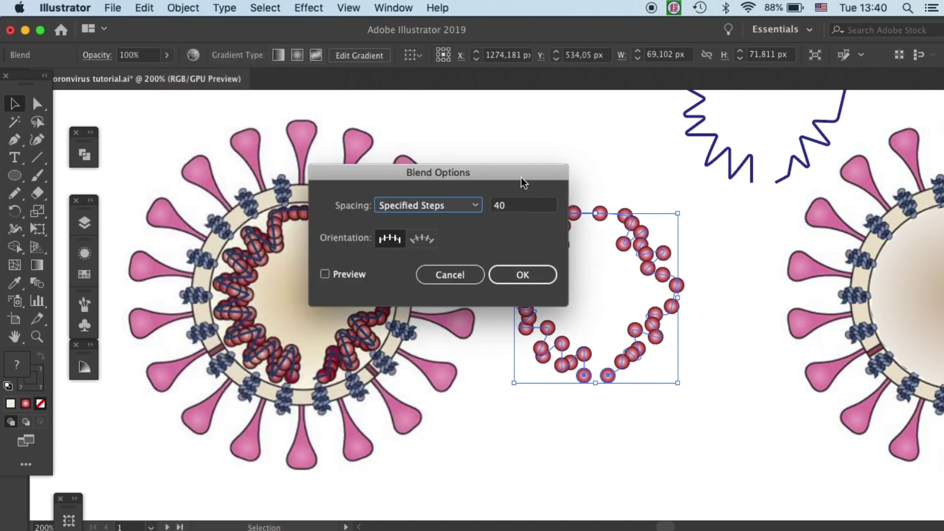
{"action": "left_click_drag", "start_coordinate": [521, 178], "coordinate": [426, 176]}
{"action": "double_click", "coordinate": [401, 204]}
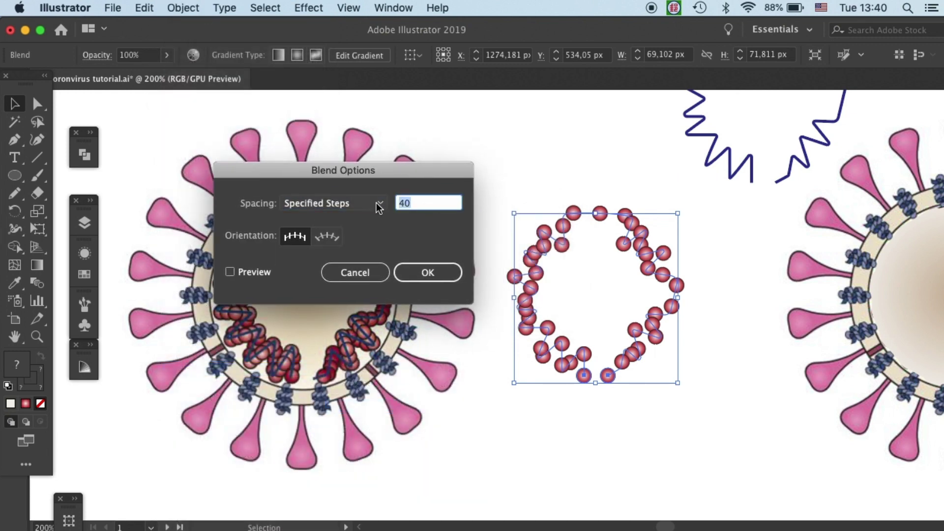
{"action": "type", "text": "100"}
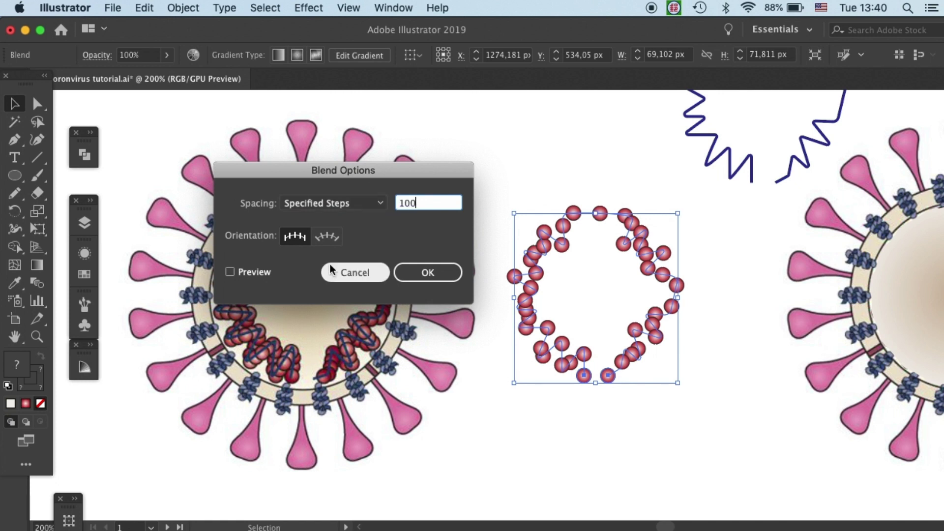
{"action": "left_click", "coordinate": [426, 272]}
{"action": "left_click", "coordinate": [665, 418]}
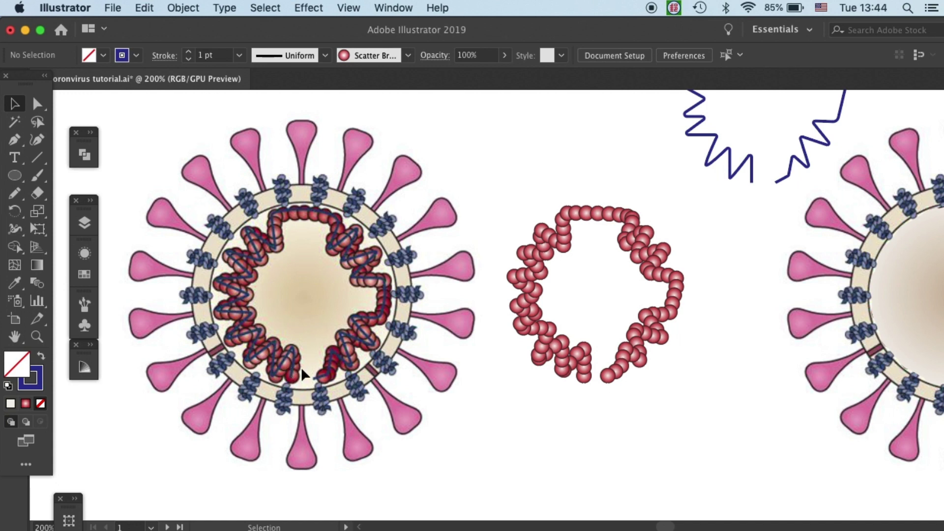
Step: Expand the blend into individual circles and isolate the resulting group for editing
{"action": "left_click", "coordinate": [671, 334]}
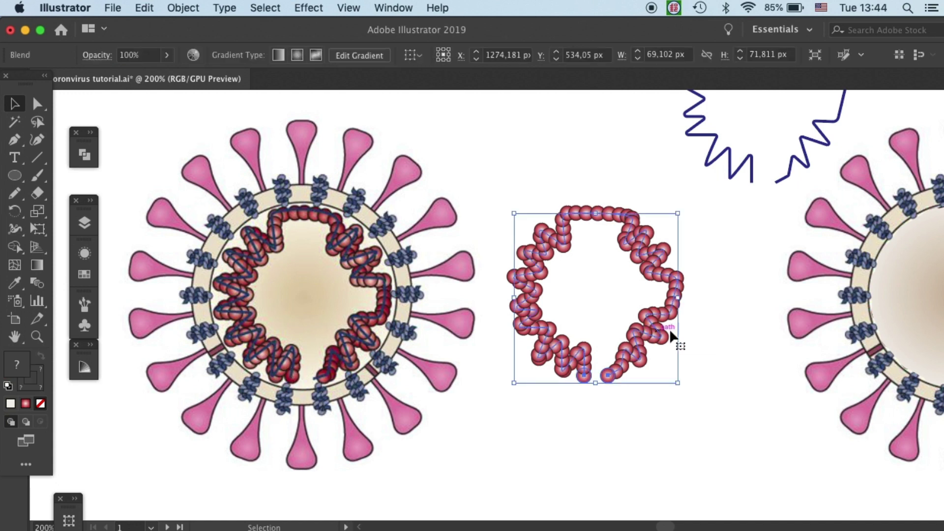
{"action": "left_click", "coordinate": [193, 9]}
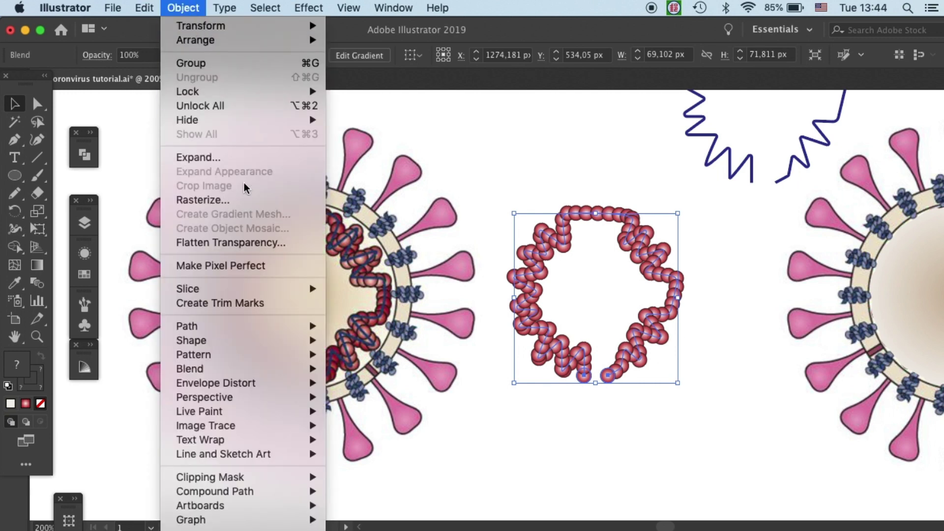
{"action": "mouse_move", "coordinate": [271, 375]}
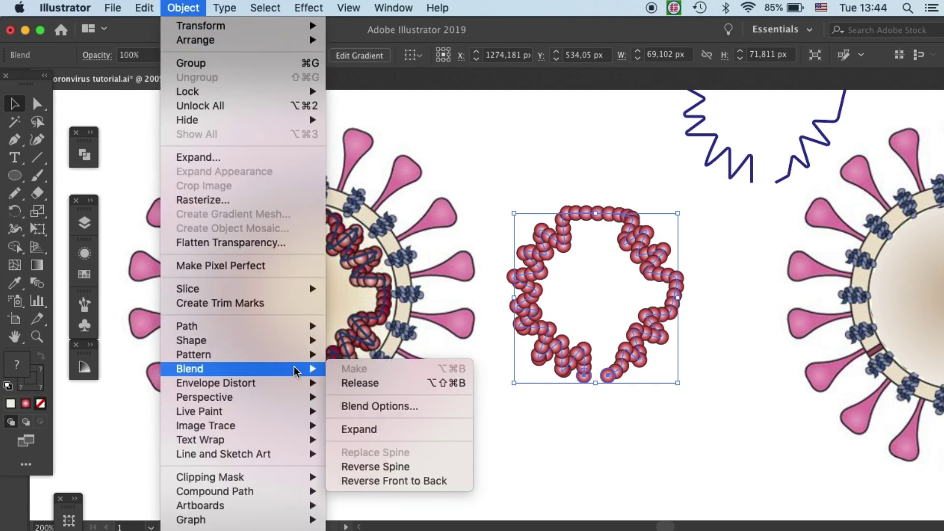
{"action": "left_click", "coordinate": [417, 431]}
{"action": "left_click", "coordinate": [585, 426]}
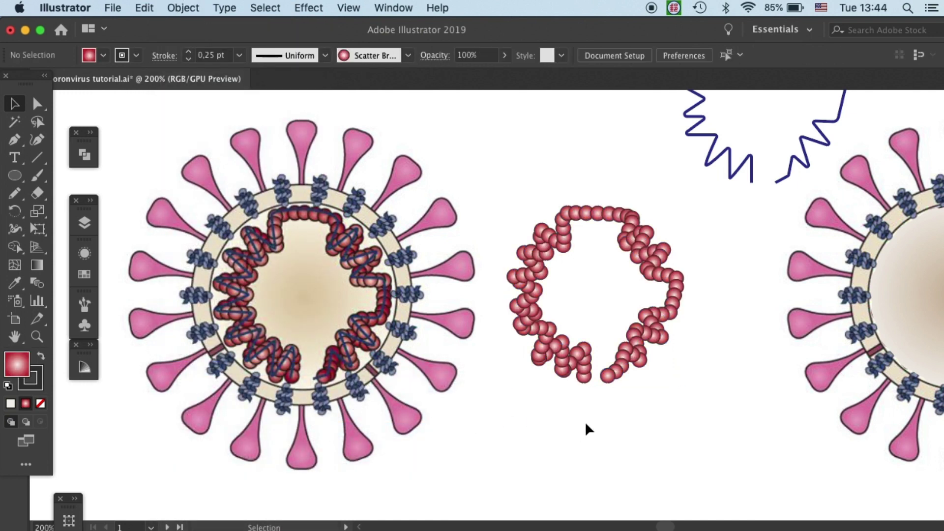
{"action": "left_click", "coordinate": [572, 365]}
{"action": "double_click", "coordinate": [572, 364]}
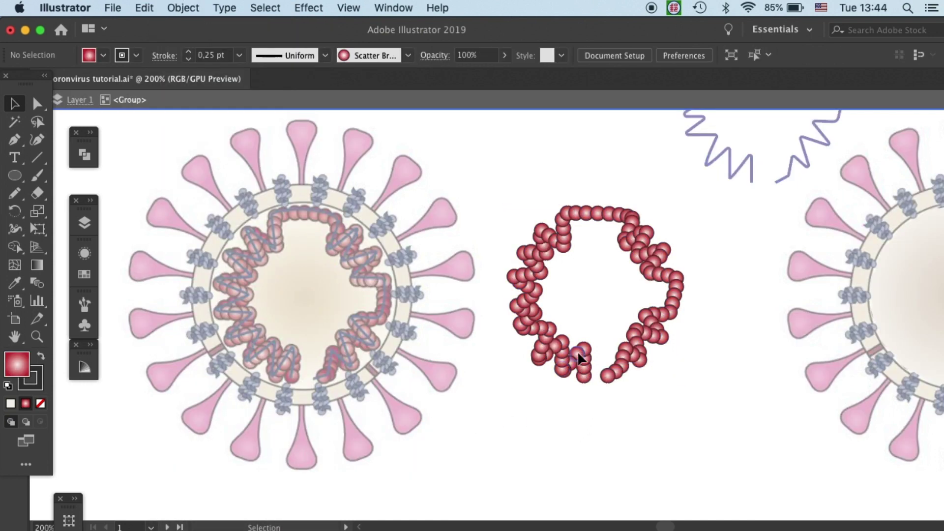
Step: Try moving a single circle out of the coil's lower-left end, and undo the changes made to it
{"action": "left_click_drag", "start_coordinate": [577, 351], "coordinate": [576, 327]}
{"action": "left_click", "coordinate": [597, 324]}
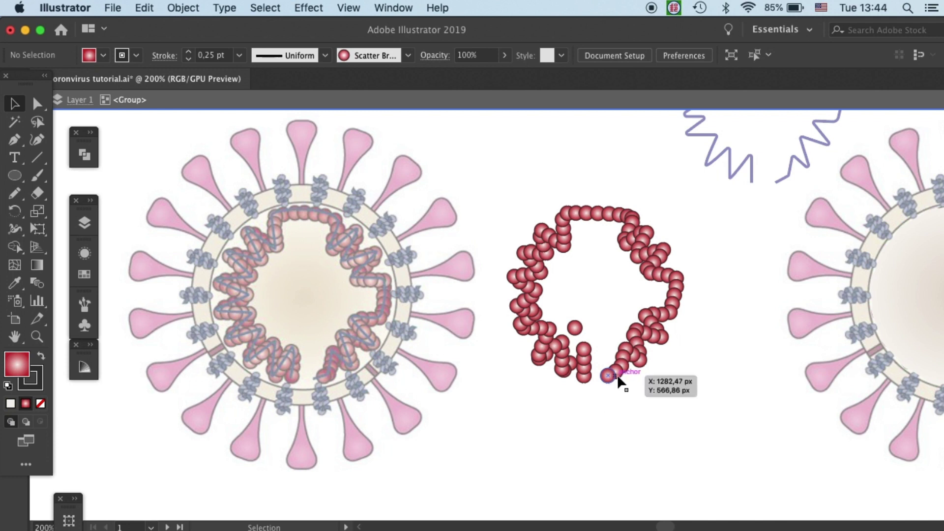
{"action": "key", "text": "super+z"}
{"action": "left_click_drag", "start_coordinate": [579, 356], "coordinate": [583, 353]}
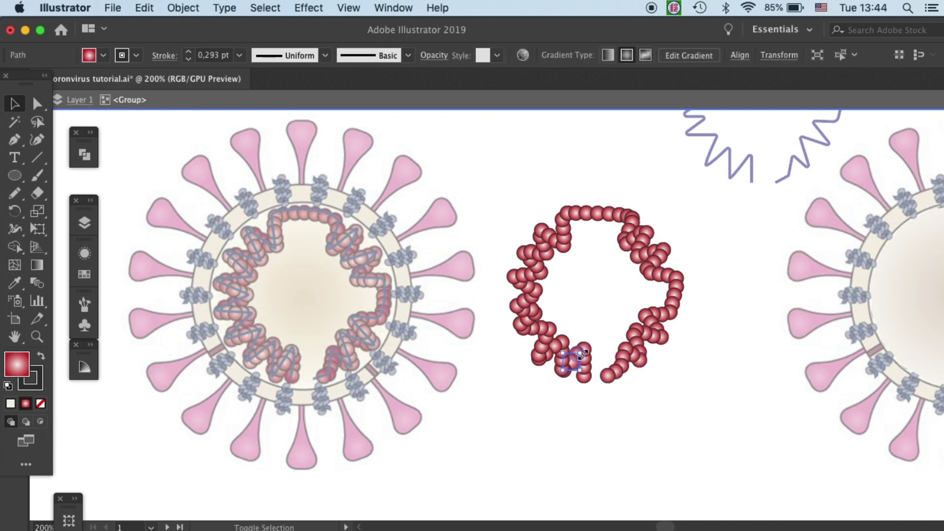
{"action": "left_click", "coordinate": [592, 328]}
{"action": "key", "text": "super+z"}
{"action": "left_click", "coordinate": [594, 331]}
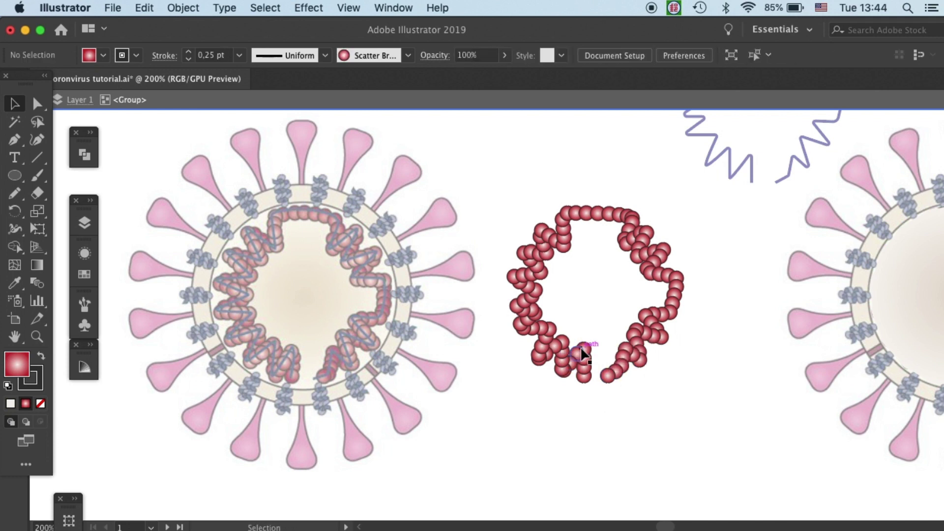
Step: Bring circles at the coil's lower-left zigzag bends to the front so they overlap their neighbours
{"action": "left_click", "coordinate": [583, 353]}
{"action": "left_click", "coordinate": [577, 366], "text": "shift"}
{"action": "key", "text": "super"}
{"action": "left_click", "coordinate": [578, 385]}
{"action": "left_click", "coordinate": [568, 376]}
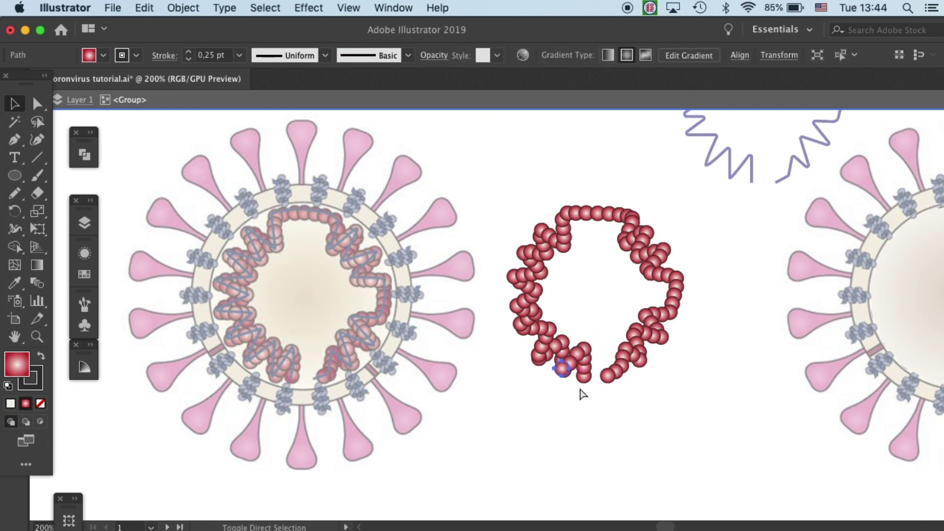
{"action": "left_click", "coordinate": [577, 385]}
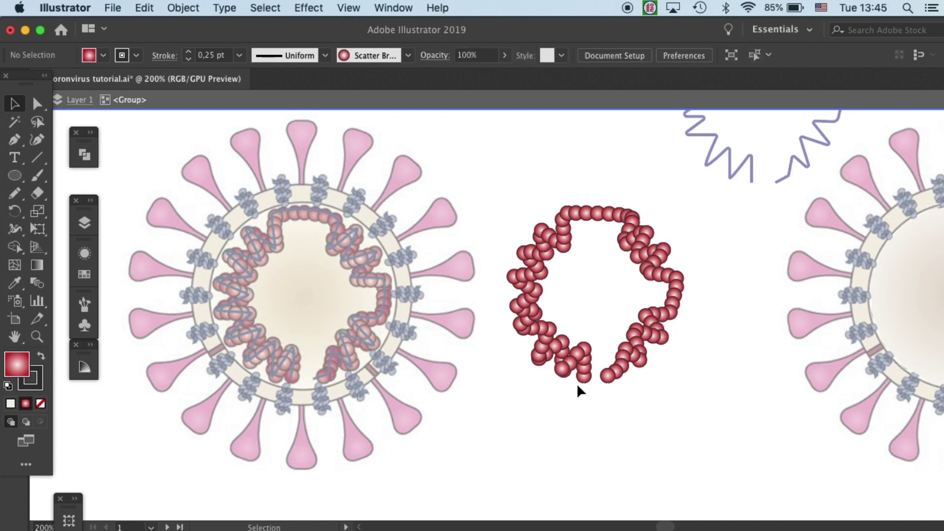
{"action": "left_click", "coordinate": [550, 357]}
{"action": "left_click_drag", "start_coordinate": [561, 354], "coordinate": [567, 359]}
{"action": "left_click", "coordinate": [581, 314]}
{"action": "left_click", "coordinate": [541, 355]}
{"action": "key", "text": "super+shift+]"}
Step: Send circles between the lower-left bends and the coil's left edge to the back
{"action": "left_click", "coordinate": [582, 319]}
{"action": "left_click", "coordinate": [547, 331]}
{"action": "left_click", "coordinate": [526, 337]}
{"action": "left_click", "coordinate": [540, 329]}
{"action": "key", "text": "super+shift+["}
{"action": "left_click", "coordinate": [571, 319]}
{"action": "left_click", "coordinate": [518, 313]}
{"action": "key", "text": "super+shift+["}
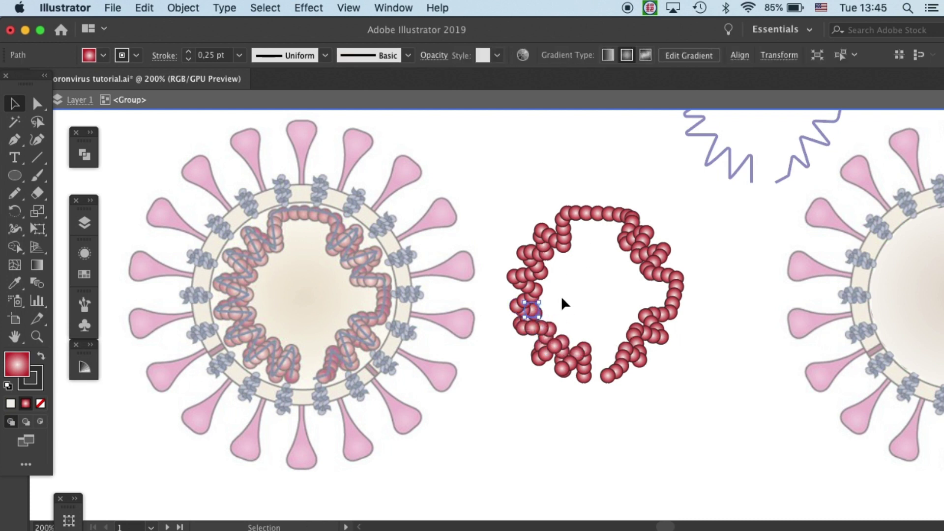
Step: Continue up the coil's left edge, sending selected circles in the middle bends to the back
{"action": "left_click", "coordinate": [561, 298]}
{"action": "left_click", "coordinate": [525, 315]}
{"action": "key", "text": "super+shift+["}
{"action": "left_click", "coordinate": [531, 294]}
{"action": "key", "text": "super+shift+["}
{"action": "left_click", "coordinate": [570, 290]}
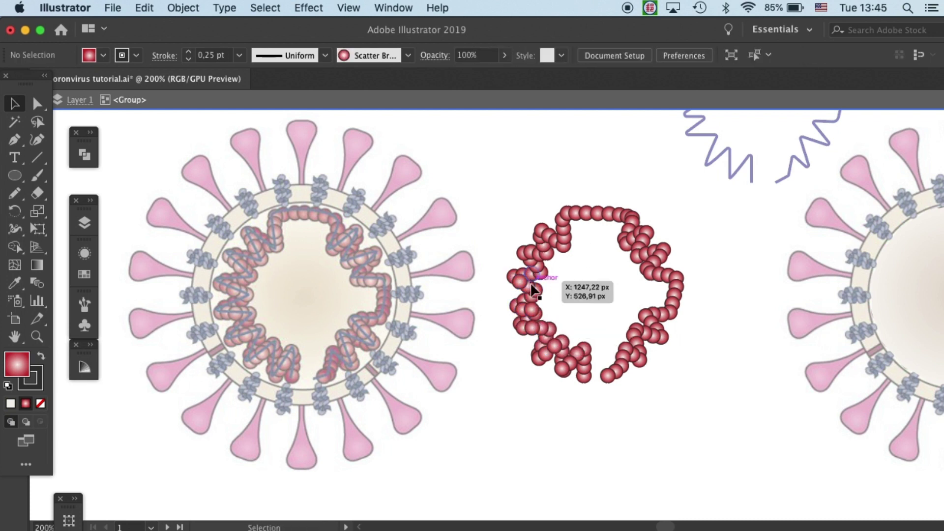
{"action": "left_click", "coordinate": [541, 237]}
{"action": "left_click", "coordinate": [521, 320]}
{"action": "left_click", "coordinate": [550, 319]}
{"action": "left_click", "coordinate": [525, 317]}
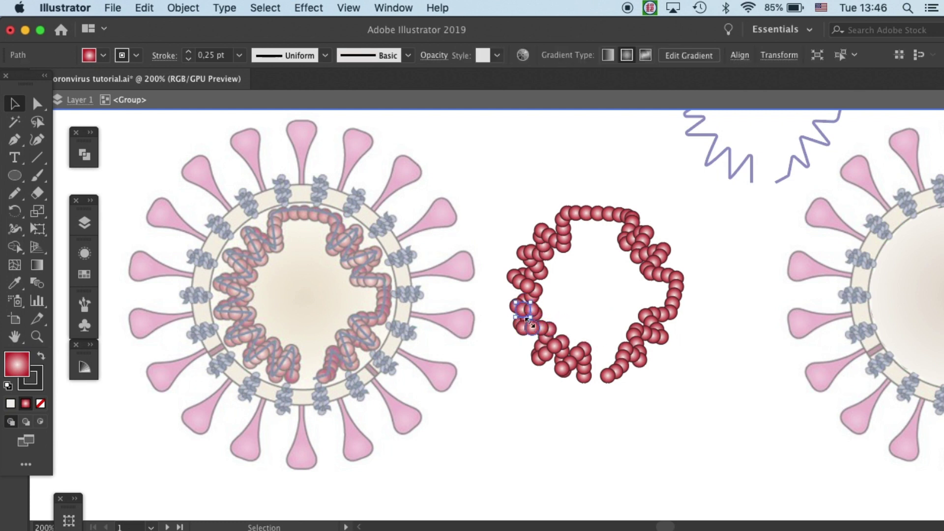
{"action": "left_click", "coordinate": [541, 320]}
{"action": "left_click", "coordinate": [569, 343]}
{"action": "left_click", "coordinate": [593, 376]}
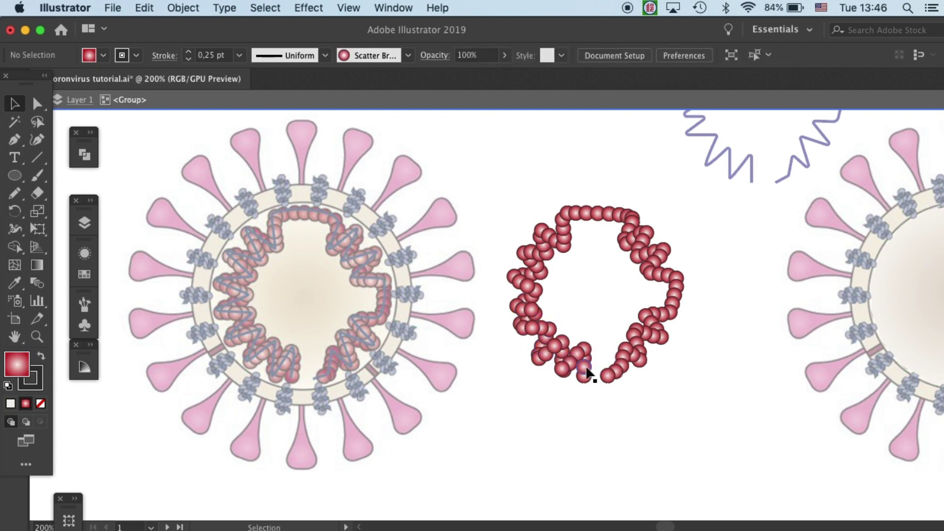
Step: Try restacking circles around the coil's upper-left bends, and undo the latest changes
{"action": "left_click", "coordinate": [548, 252]}
{"action": "key", "text": "super+shift+["}
{"action": "left_click", "coordinate": [549, 228]}
{"action": "mouse_move", "coordinate": [552, 251]}
{"action": "left_mouse_down"}
{"action": "mouse_move", "coordinate": [546, 236]}
{"action": "mouse_move", "coordinate": [556, 246]}
{"action": "left_mouse_up"}
{"action": "double_click", "coordinate": [581, 274]}
{"action": "double_click", "coordinate": [568, 224]}
{"action": "left_click", "coordinate": [567, 228]}
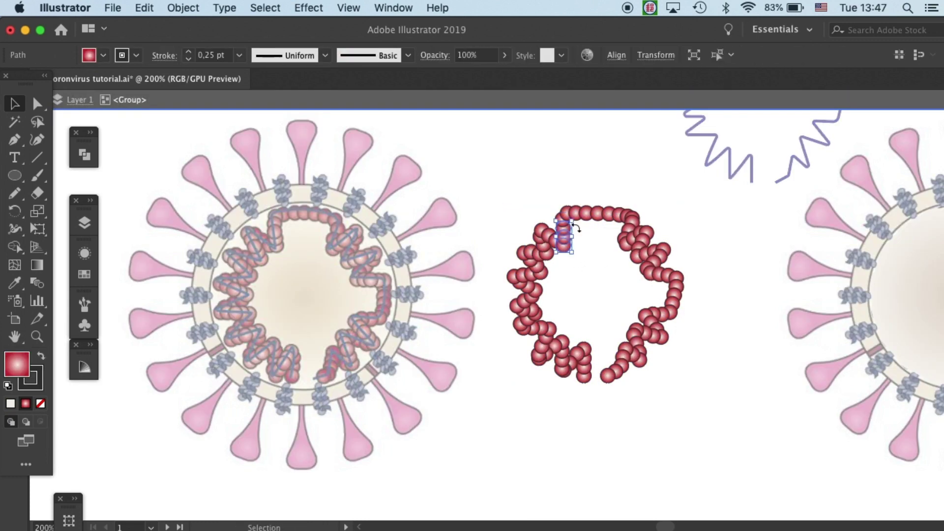
{"action": "left_click_drag", "start_coordinate": [569, 227], "coordinate": [549, 244]}
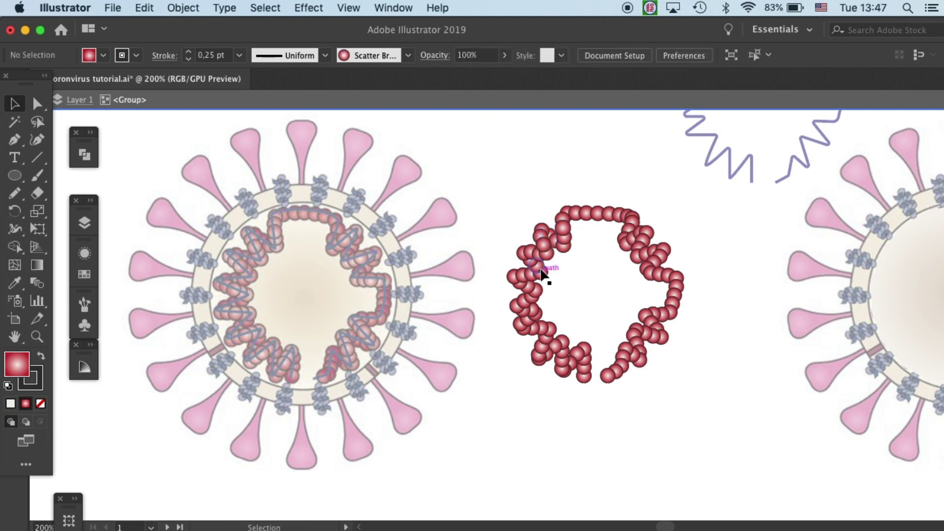
{"action": "key", "text": "super+z"}
{"action": "key", "text": "super+z"}
{"action": "key", "text": "super+z"}
{"action": "key", "text": "super+z"}
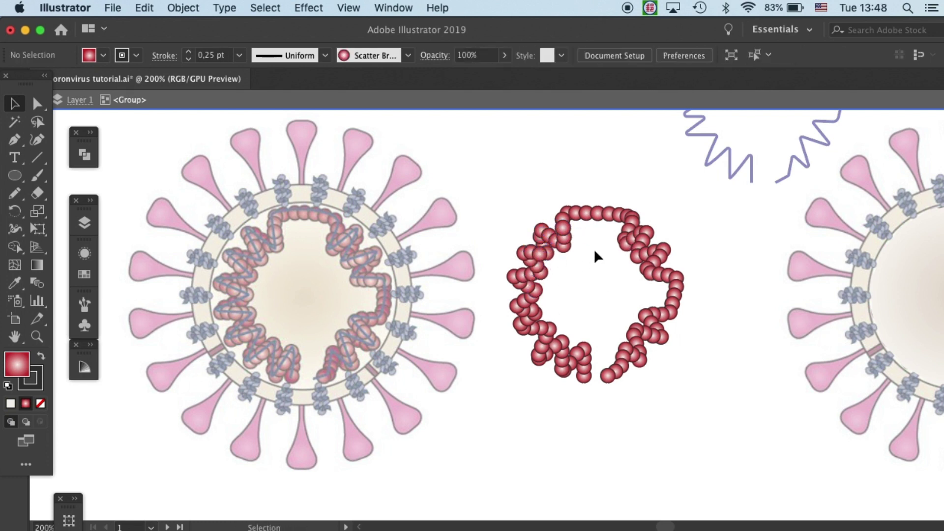
Step: Send individual circles along the coil's left-hand bends to the back, working downward from the leftmost upper tip
{"action": "left_click", "coordinate": [532, 279]}
{"action": "key", "text": "shift+super+bracketleft"}
{"action": "left_click", "coordinate": [554, 312]}
{"action": "left_click", "coordinate": [522, 278]}
{"action": "key", "text": "shift+super+bracketleft"}
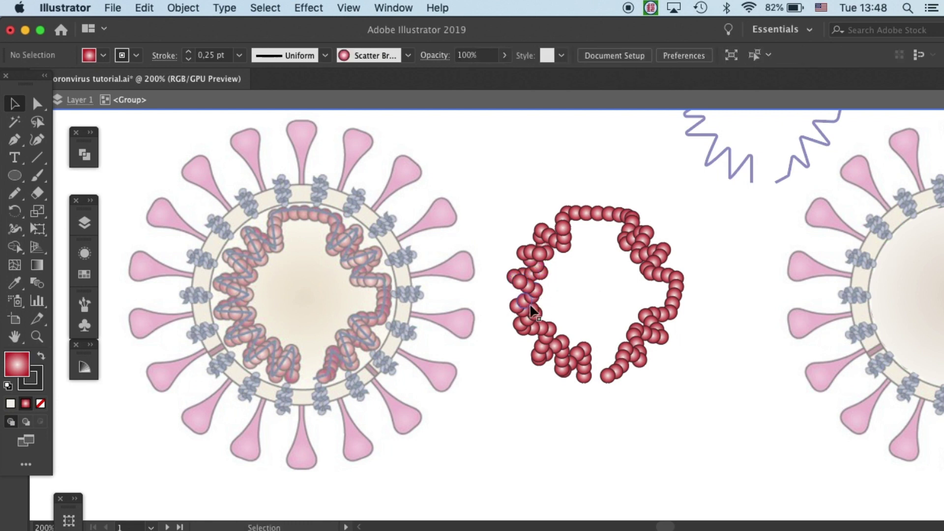
{"action": "left_click", "coordinate": [531, 303]}
{"action": "key", "text": "shift+super+bracketleft"}
{"action": "left_click", "coordinate": [533, 314]}
{"action": "key", "text": "shift+super+bracketleft"}
{"action": "left_click", "coordinate": [506, 313]}
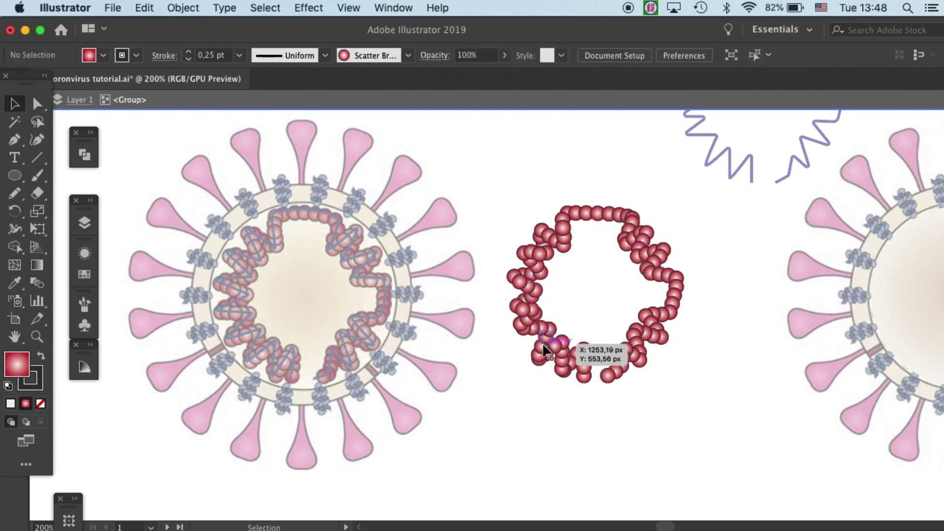
Step: Send individual circles in the coil's lower-left bends to the back so the loops appear to overlap
{"action": "left_click", "coordinate": [529, 329]}
{"action": "key", "text": "Delete"}
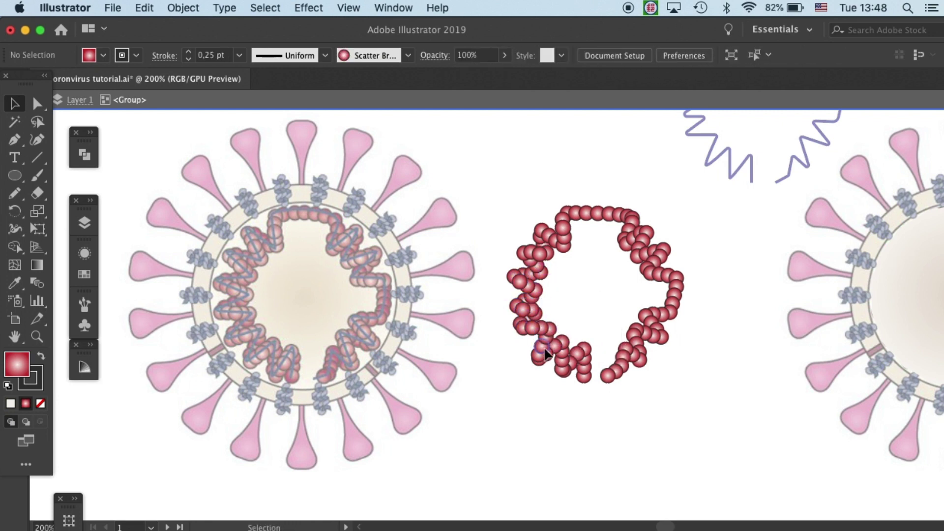
{"action": "left_click", "coordinate": [542, 351]}
{"action": "key", "text": "shift+super+bracketleft"}
{"action": "left_click", "coordinate": [552, 363]}
{"action": "left_click", "coordinate": [564, 357]}
Step: Restack circles in the coil's upper-right bends and leave the group's isolation mode
{"action": "left_click", "coordinate": [594, 317]}
{"action": "left_click_drag", "start_coordinate": [629, 231], "coordinate": [657, 232]}
{"action": "left_click", "coordinate": [688, 232]}
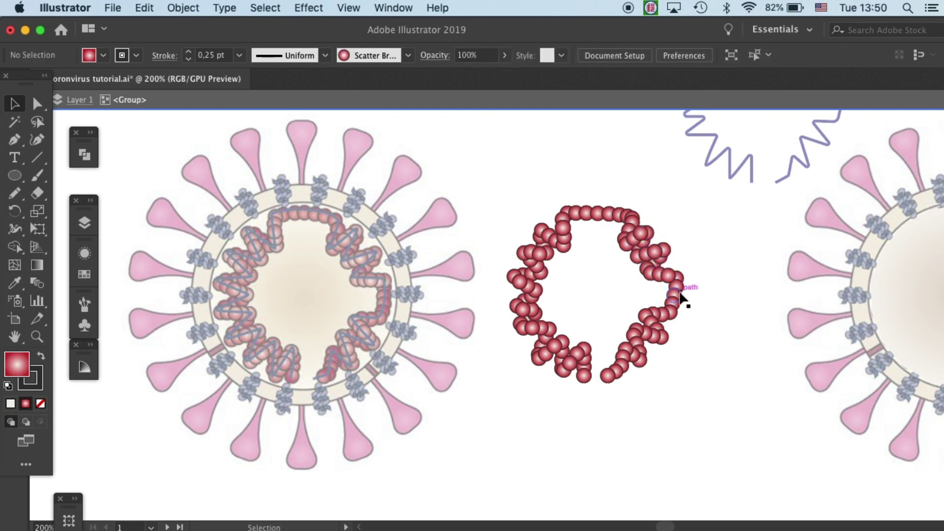
{"action": "key", "text": "Escape"}
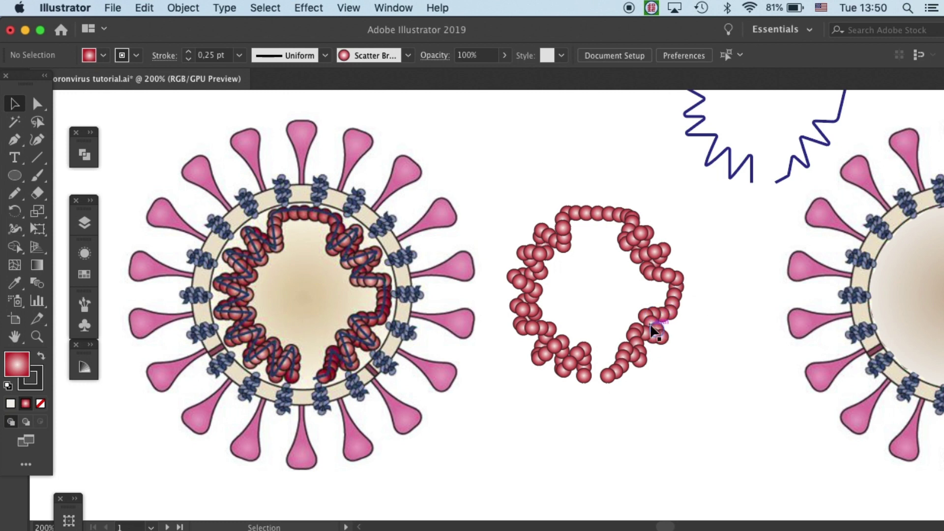
Step: Reopen the coil group in isolation, send individual circles in its lower-right bends to the back, and exit isolation
{"action": "double_click", "coordinate": [650, 326]}
{"action": "left_click", "coordinate": [650, 322]}
{"action": "left_click", "coordinate": [691, 313]}
{"action": "left_click", "coordinate": [656, 332]}
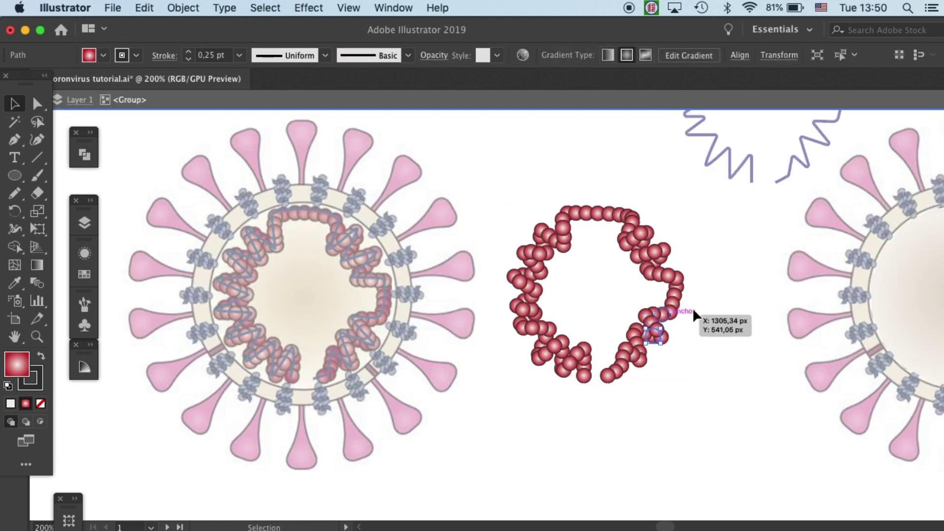
{"action": "left_click", "coordinate": [693, 309]}
{"action": "left_click", "coordinate": [639, 341]}
{"action": "left_click", "coordinate": [648, 355]}
{"action": "left_click", "coordinate": [641, 349]}
{"action": "key", "text": "shift+super+["}
{"action": "left_click", "coordinate": [635, 363]}
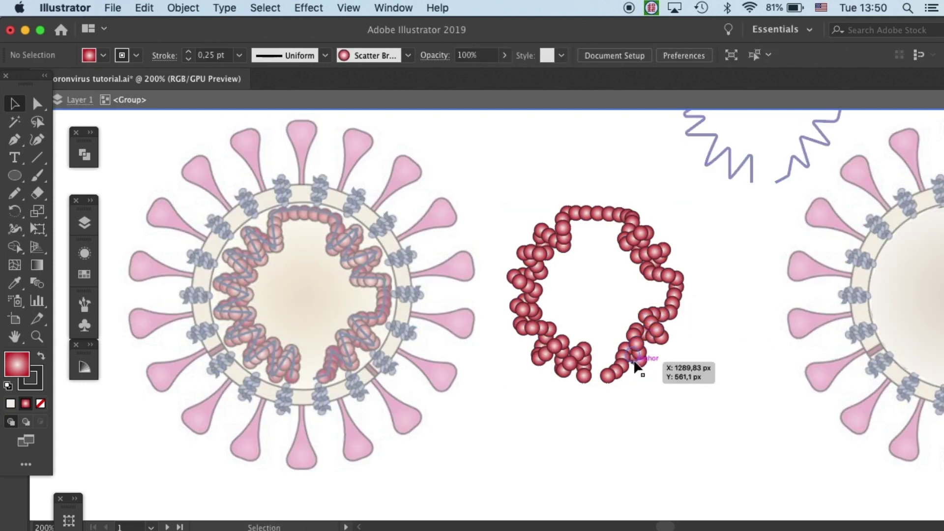
{"action": "double_click", "coordinate": [642, 376]}
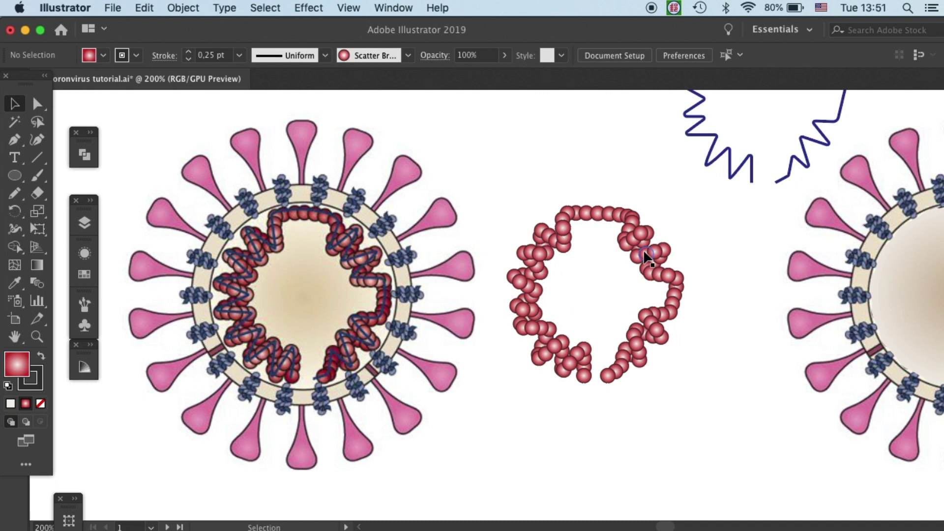
Step: Position the dark blue zigzag path over the beaded coil and bring it to the front
{"action": "left_click_drag", "start_coordinate": [719, 157], "coordinate": [542, 327]}
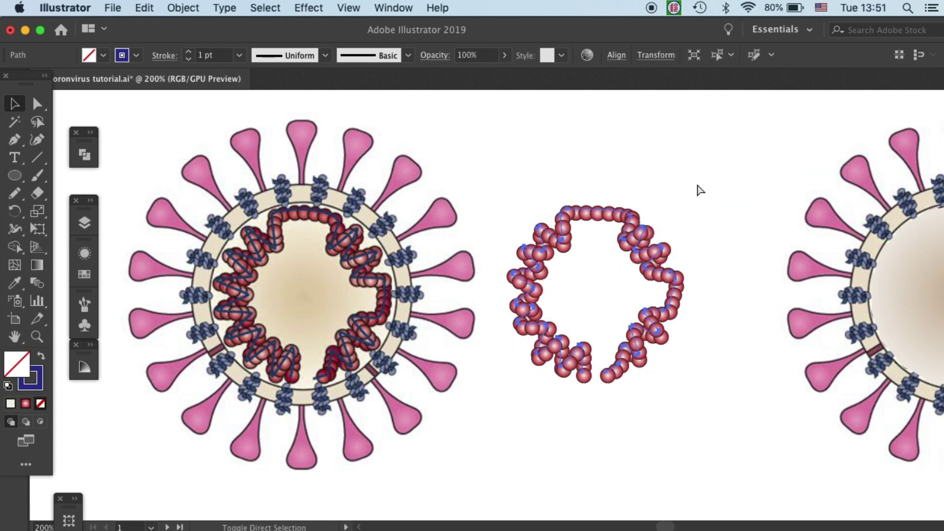
{"action": "key", "text": "super+shift+]"}
{"action": "left_click_drag", "start_coordinate": [568, 365], "coordinate": [570, 367]}
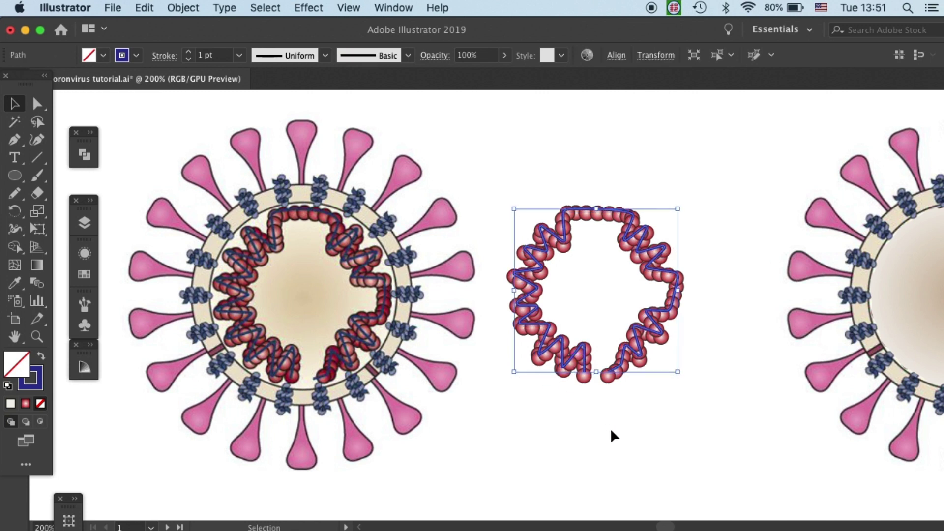
Step: Group the beaded coil with its zigzag path and move the group inside the virus that has no coil yet
{"action": "left_click_drag", "start_coordinate": [515, 394], "coordinate": [679, 202]}
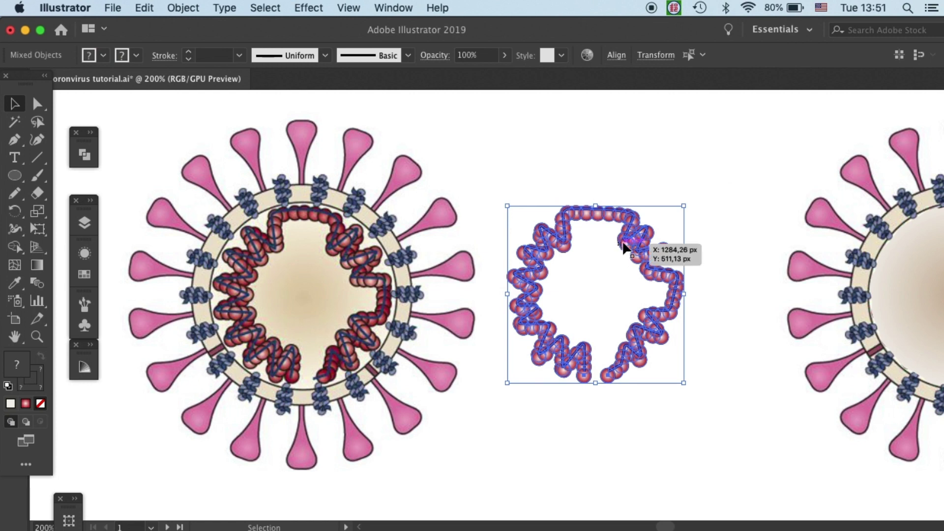
{"action": "key", "text": "super+g"}
{"action": "left_click_drag", "start_coordinate": [585, 222], "coordinate": [916, 249]}
{"action": "key", "text": "space"}
{"action": "left_click_drag", "start_coordinate": [916, 251], "coordinate": [692, 241]}
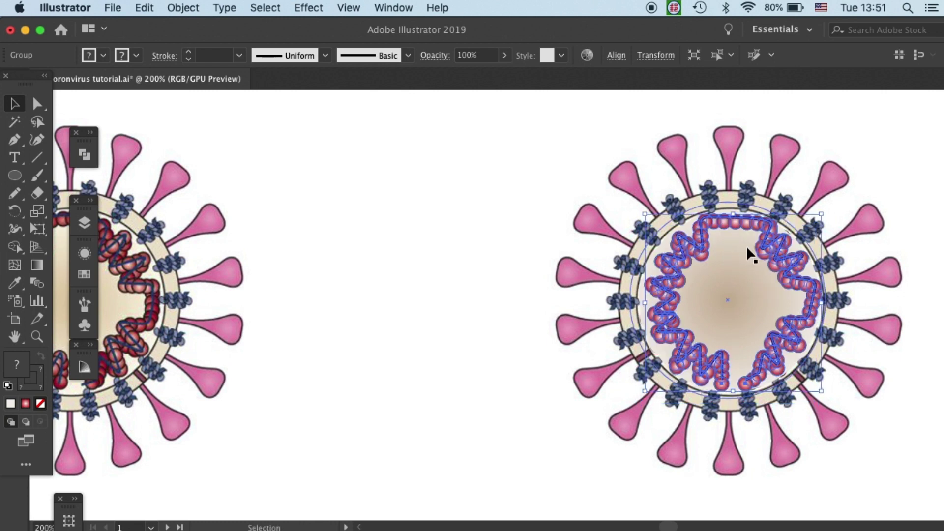
Step: Scale the coil group down slightly and center it within the virus's inner circle, leaving it deselected
{"action": "left_click_drag", "start_coordinate": [776, 253], "coordinate": [757, 227]}
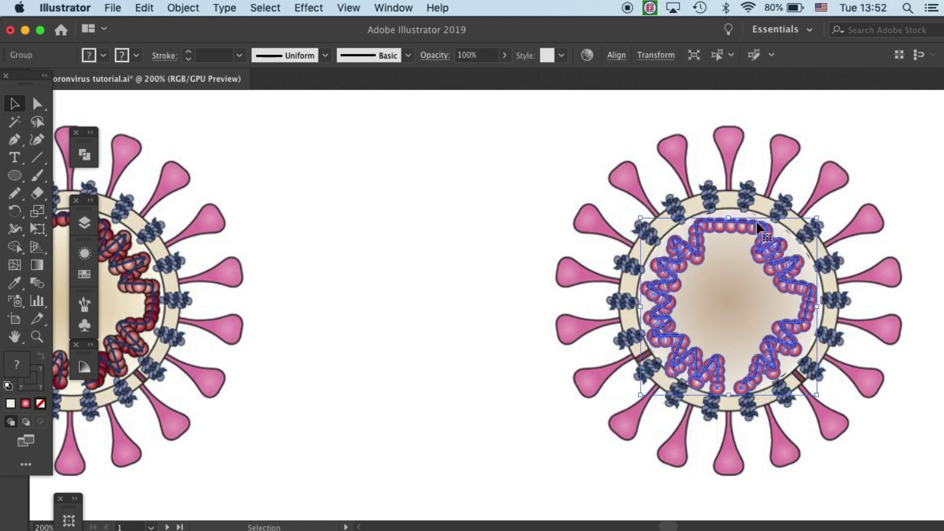
{"action": "left_click_drag", "start_coordinate": [816, 218], "coordinate": [768, 234]}
{"action": "left_click_drag", "start_coordinate": [646, 391], "coordinate": [646, 401]}
{"action": "left_click", "coordinate": [869, 133]}
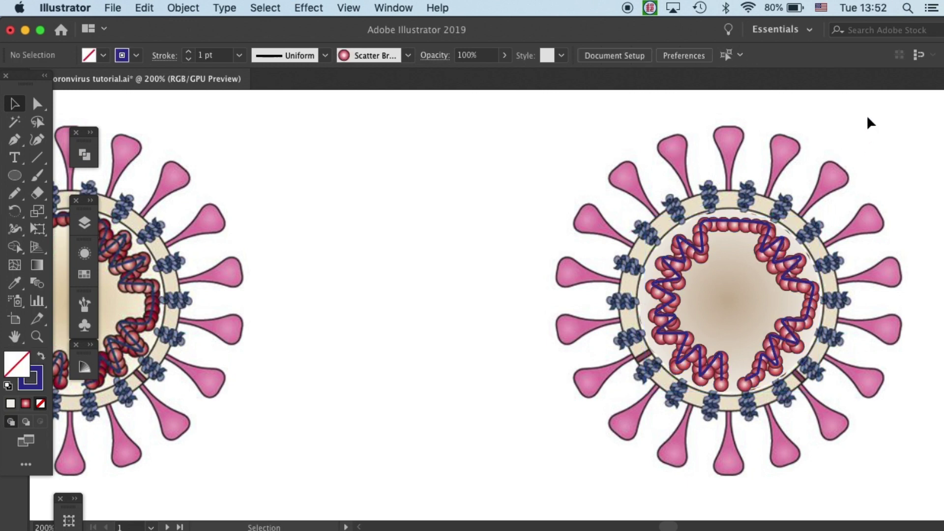